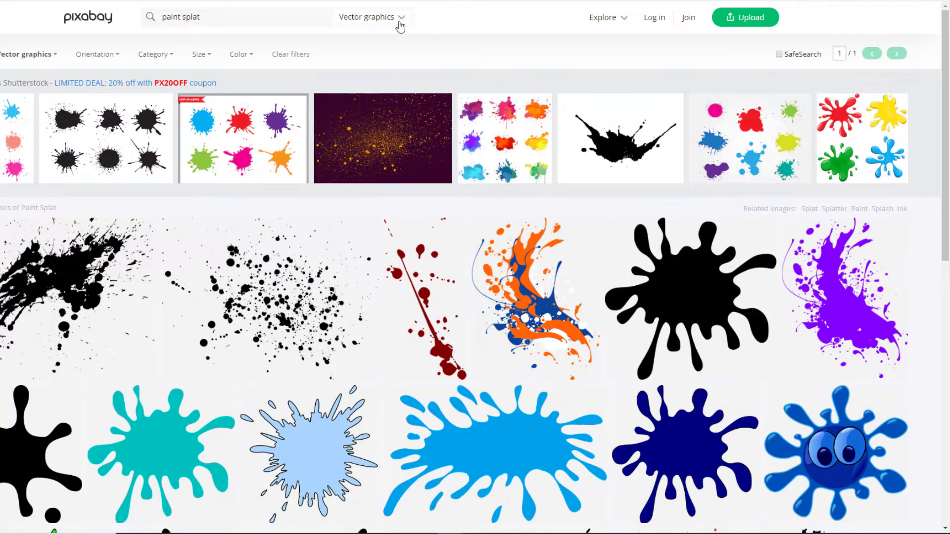
scroll(519, 296, down, 4)
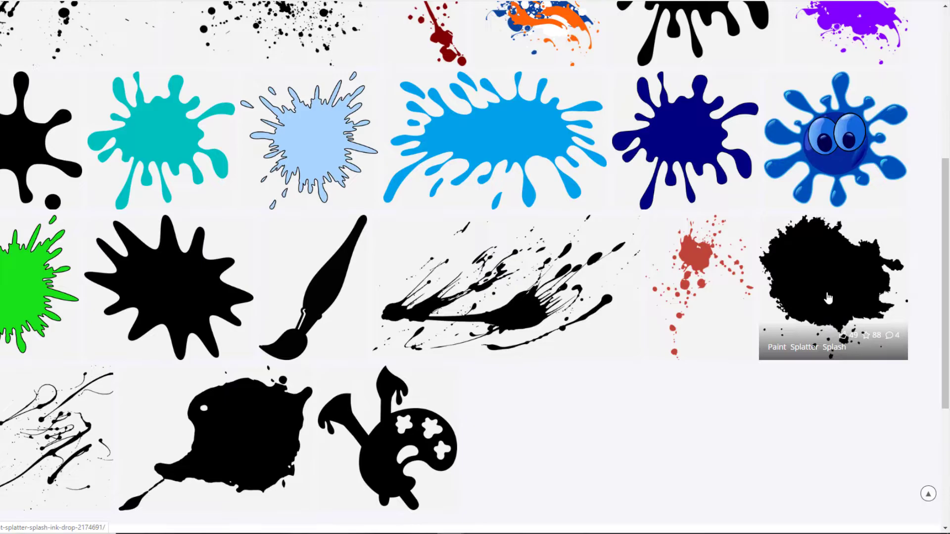
- Open the solid black splatter vector from Pixabay's 'paint splat' vector results
click(828, 294)
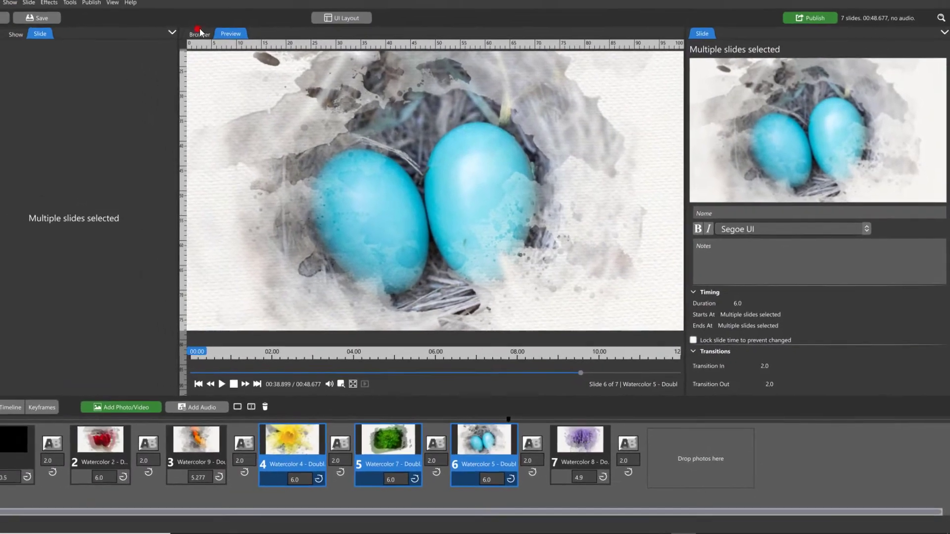
- From the Pixabay folder, add the white paper texture as slide 8 with the black paint splat on top
click(199, 33)
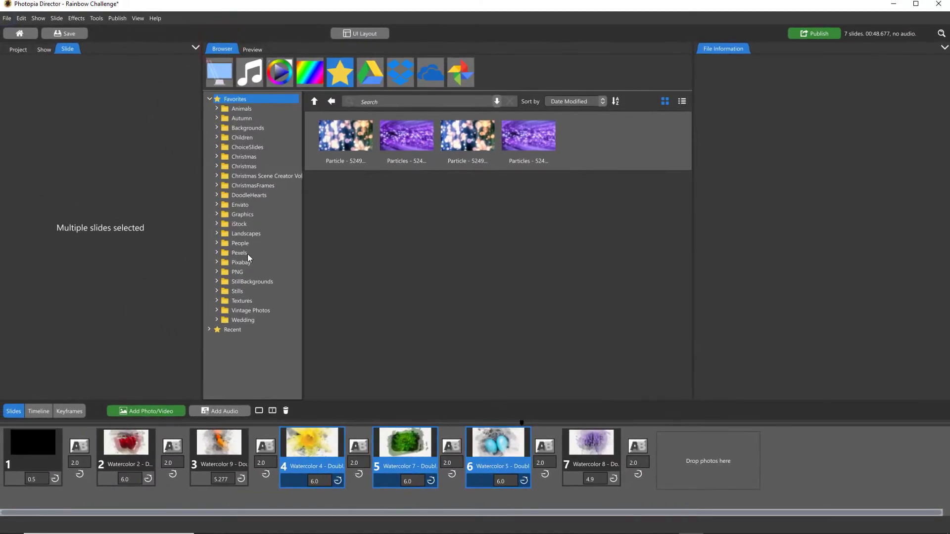
click(248, 263)
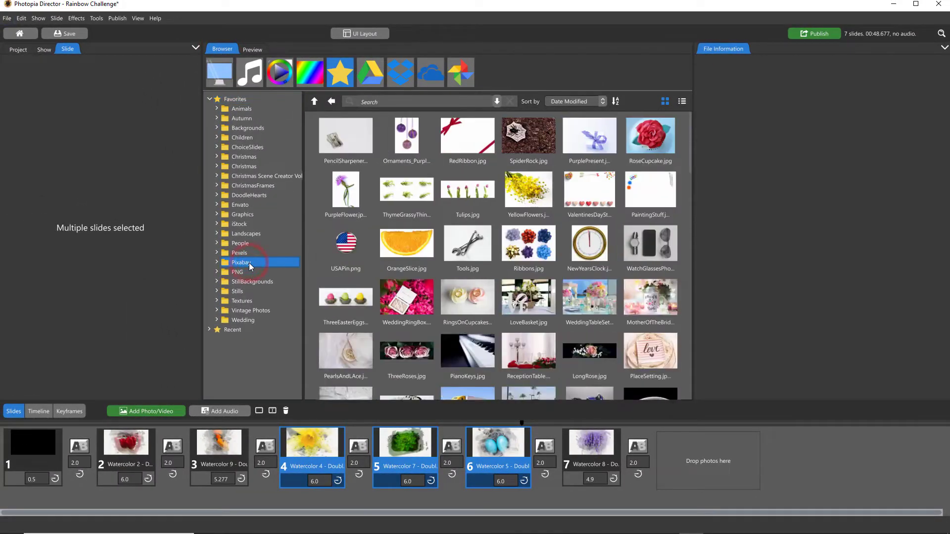
click(616, 102)
click(345, 135)
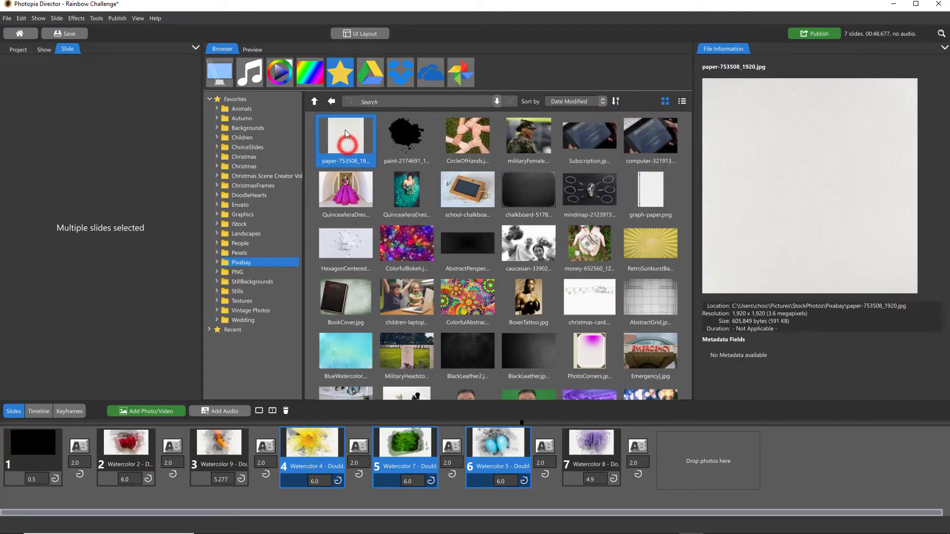
drag(654, 373, 716, 457)
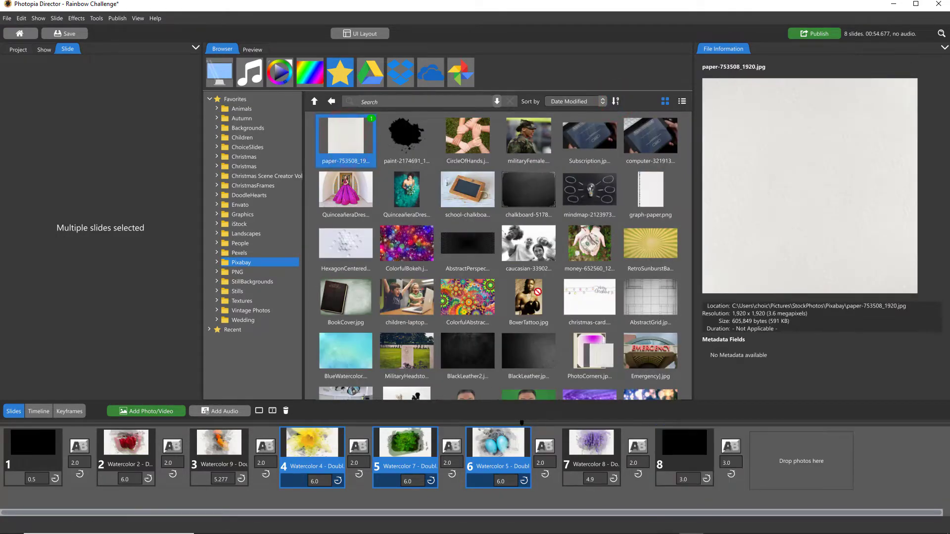
click(419, 136)
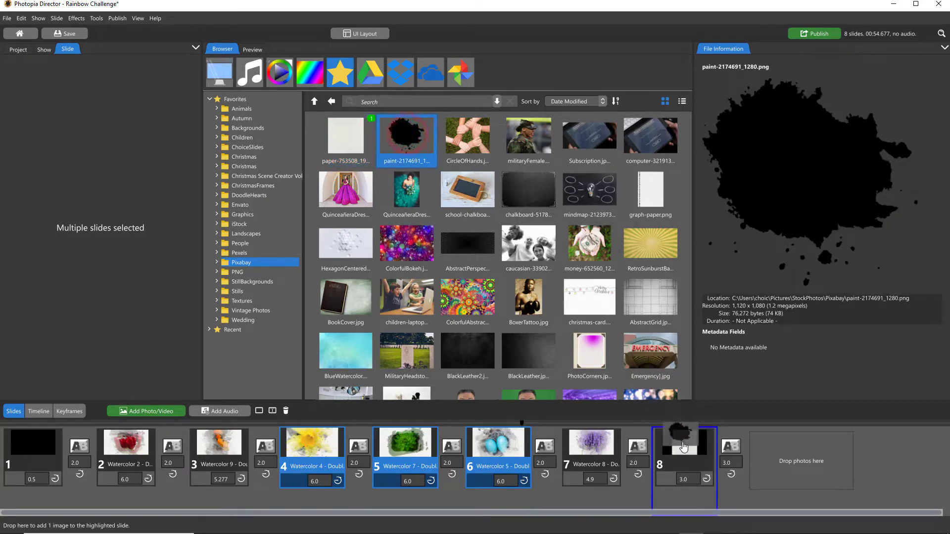
drag(418, 136, 683, 446)
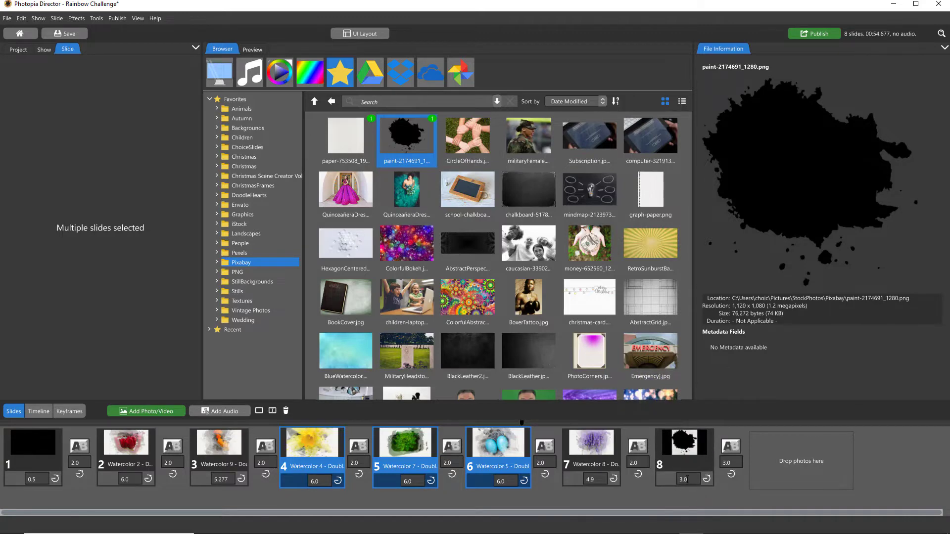
- Set slide 8's paper texture layer to Fill frame and zoom the preview out
click(692, 481)
text(8)
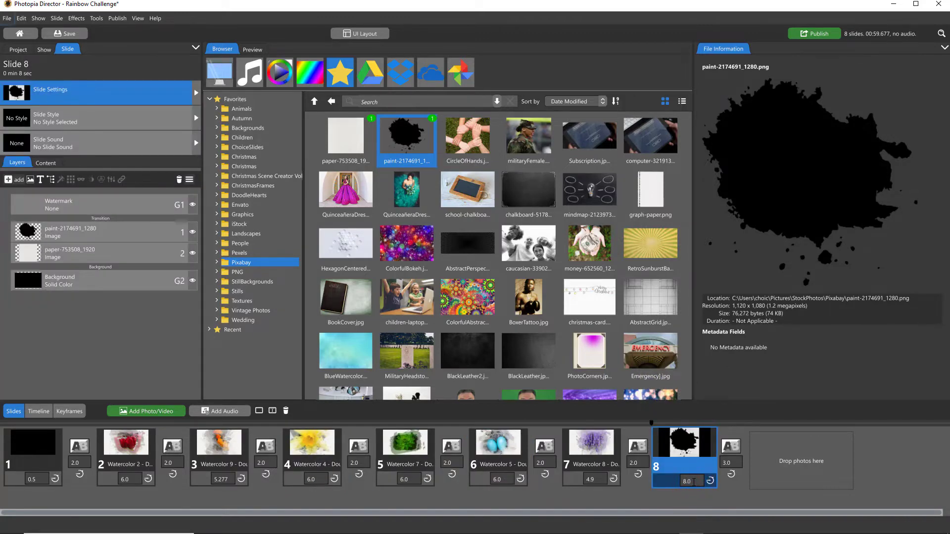
click(133, 252)
click(734, 151)
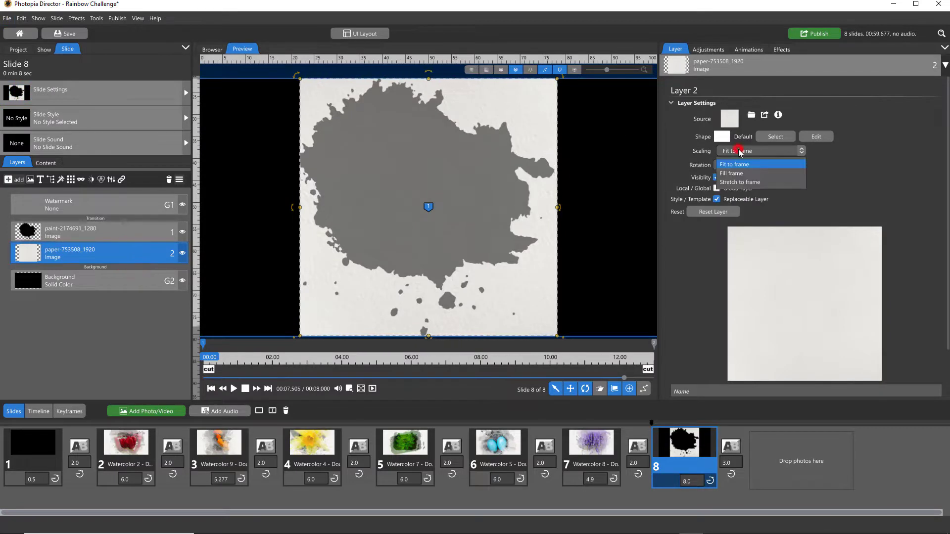
click(742, 170)
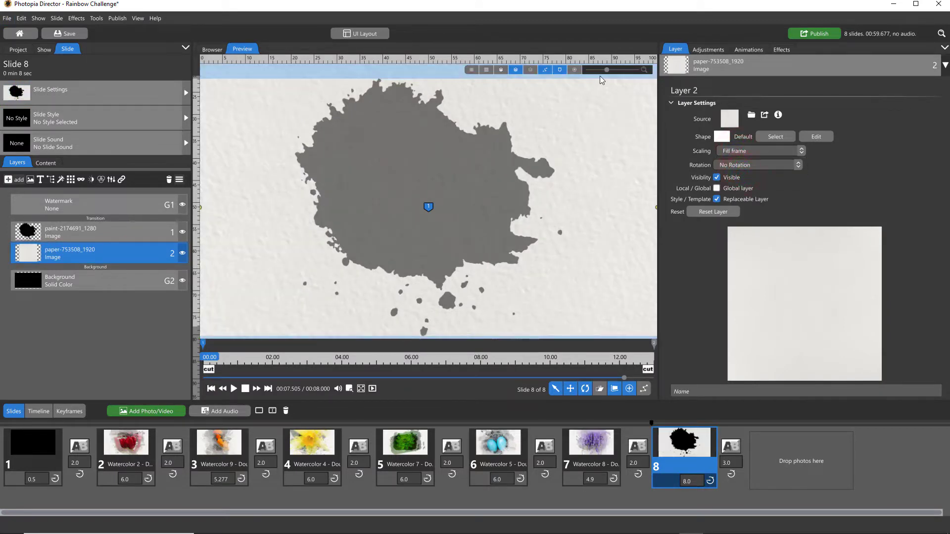
drag(606, 71, 599, 71)
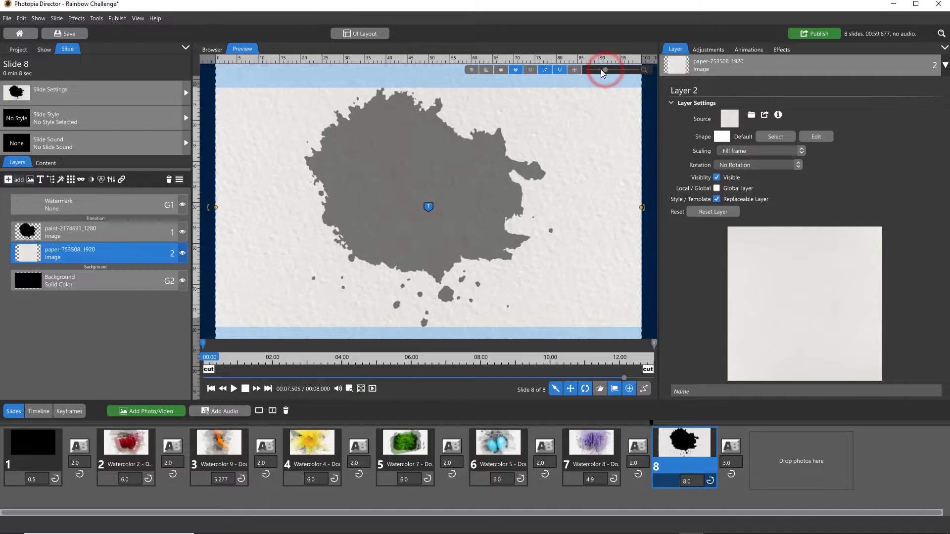
scroll(505, 258, up, 2)
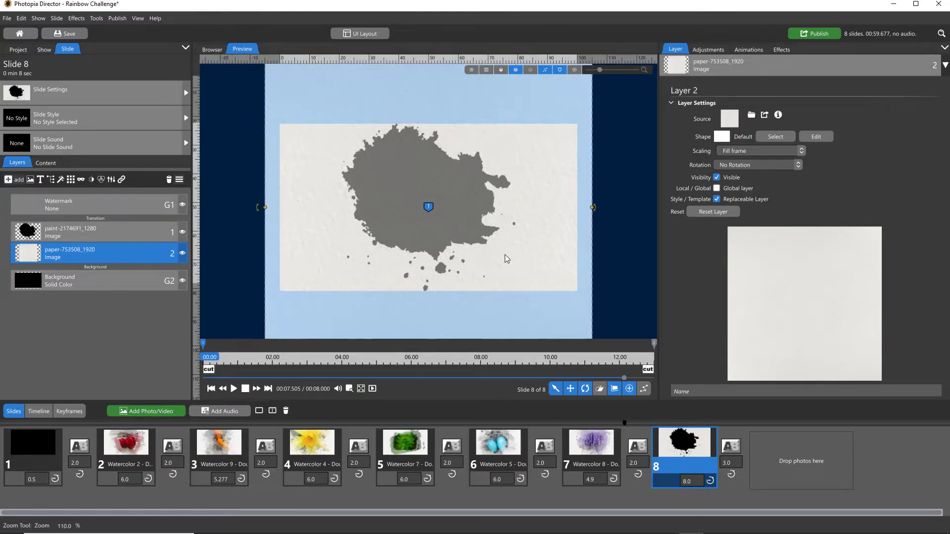
scroll(506, 258, up, 3)
scroll(505, 259, up, 2)
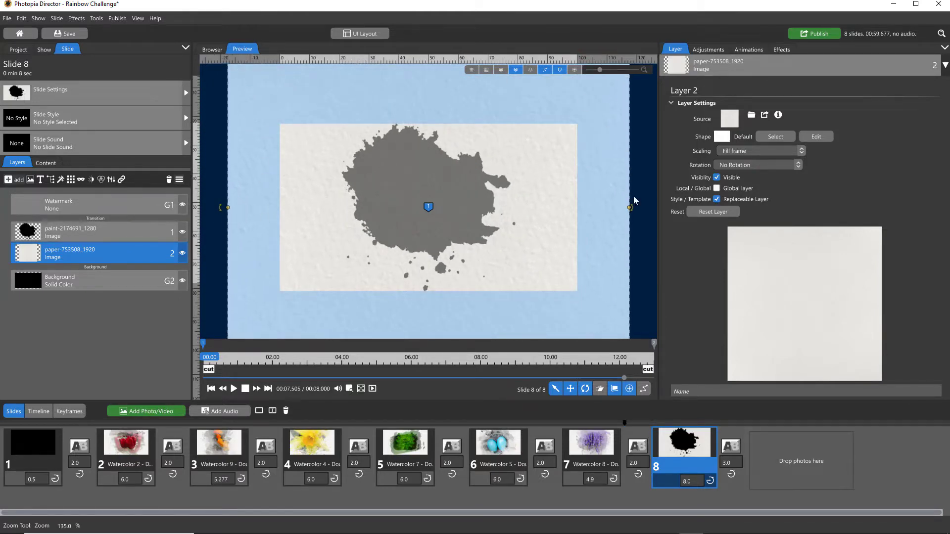
scroll(498, 307, up, 2)
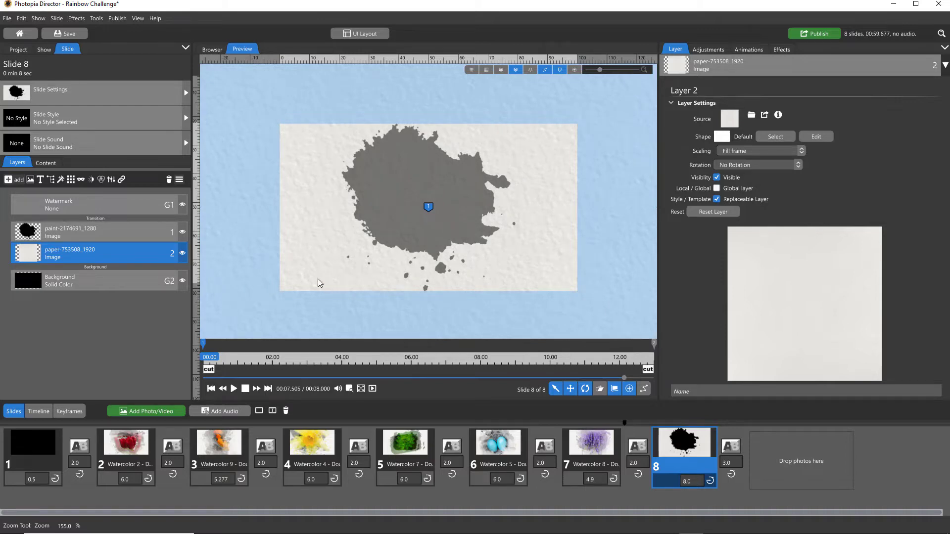
- Tilt the black paint splat layer and nudge it slightly upward
click(148, 230)
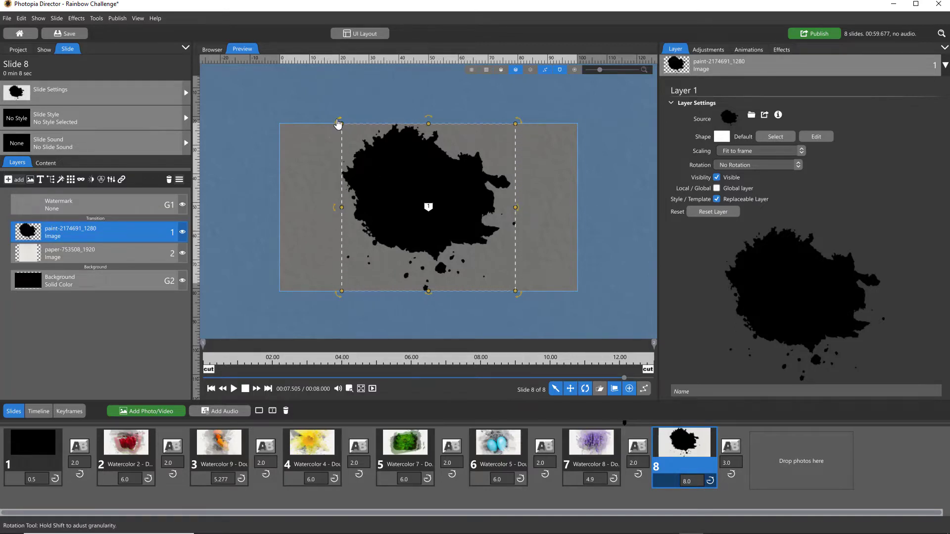
mouse_move(341, 130)
mouse_down()
mouse_move(385, 262)
mouse_move(424, 280)
mouse_move(478, 246)
mouse_move(485, 228)
mouse_move(455, 235)
mouse_up()
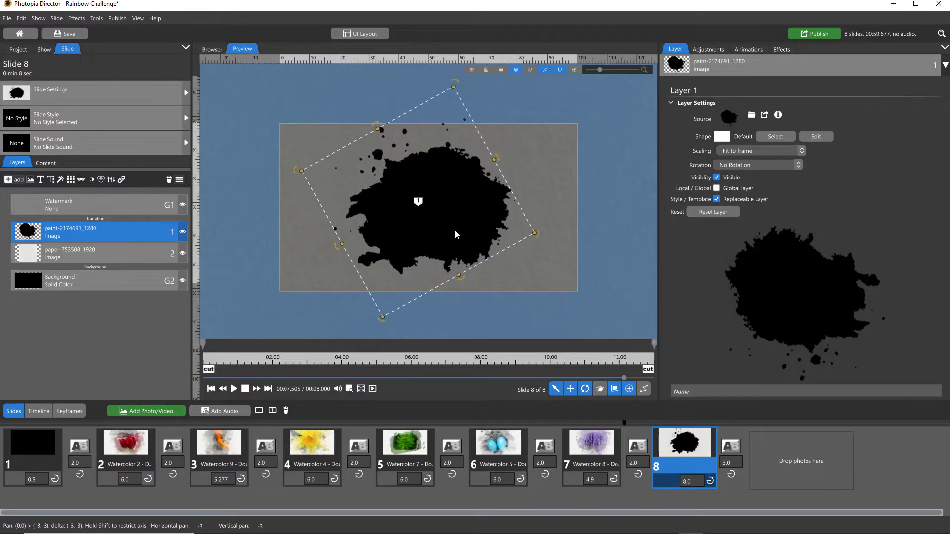
scroll(455, 235, up, 2)
scroll(455, 234, up, 3)
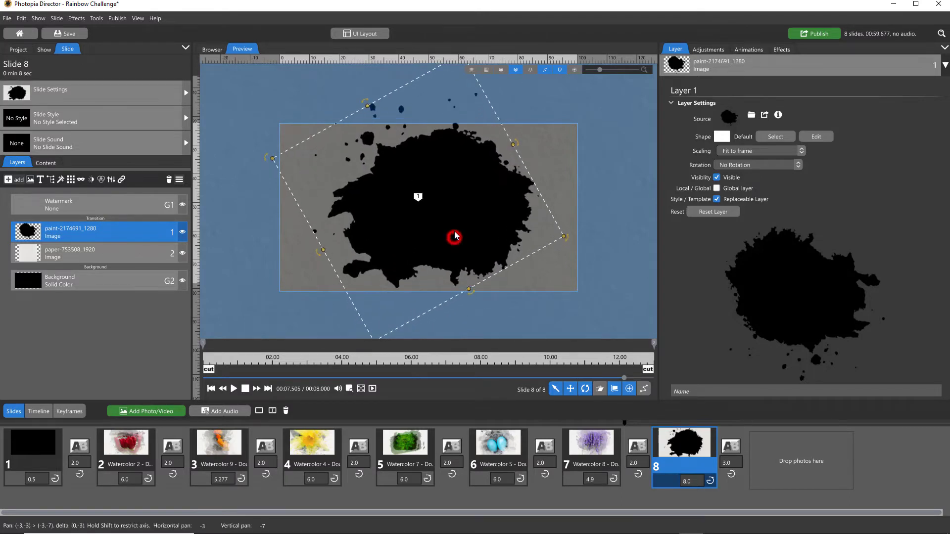
drag(455, 235, 453, 239)
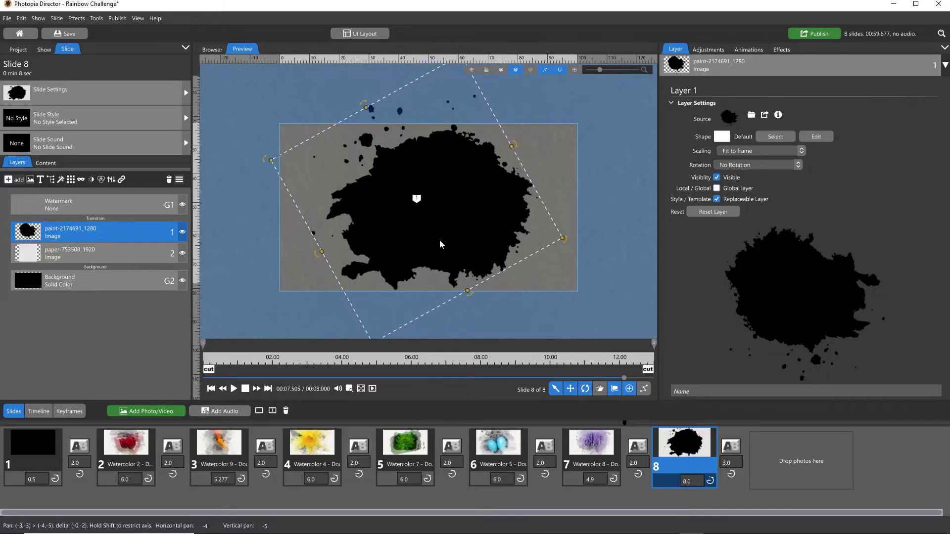
- Add the Quinceañera dress photo to slide 8 as a new layer
click(212, 49)
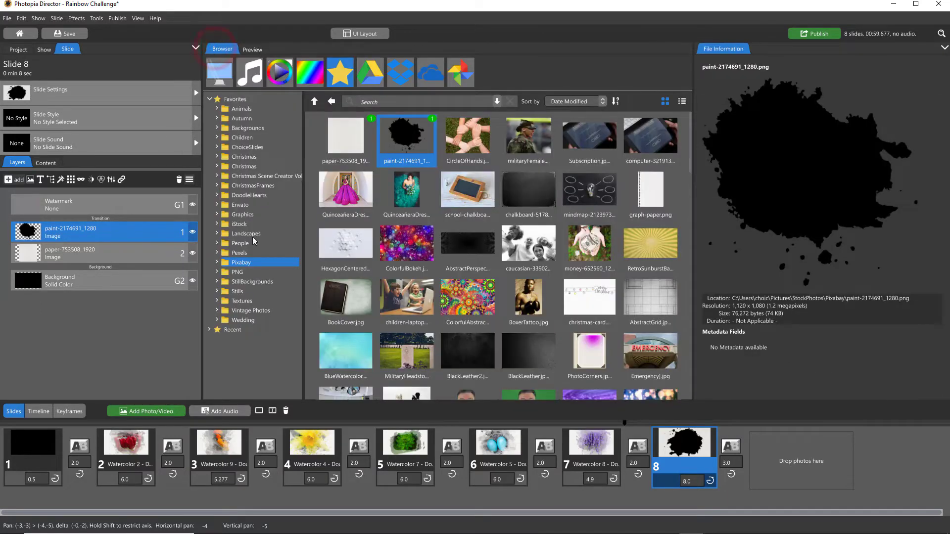
click(350, 187)
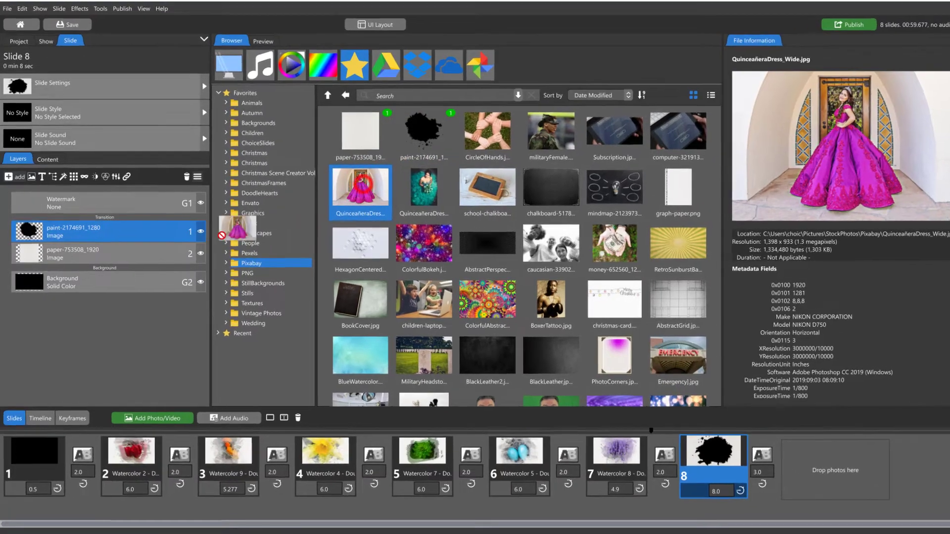
drag(349, 190, 159, 248)
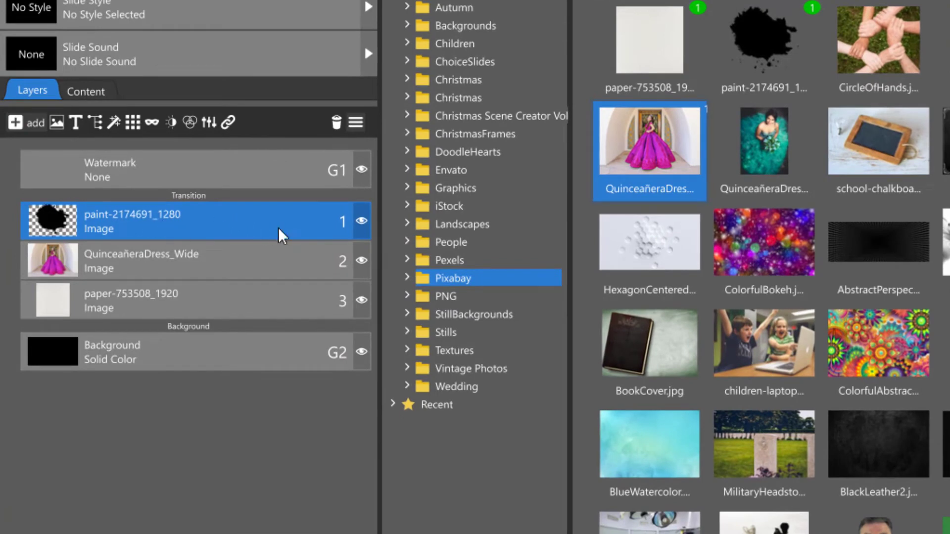
- Mask the dress photo with the paint splat, using its Transparency channel
right_click(219, 222)
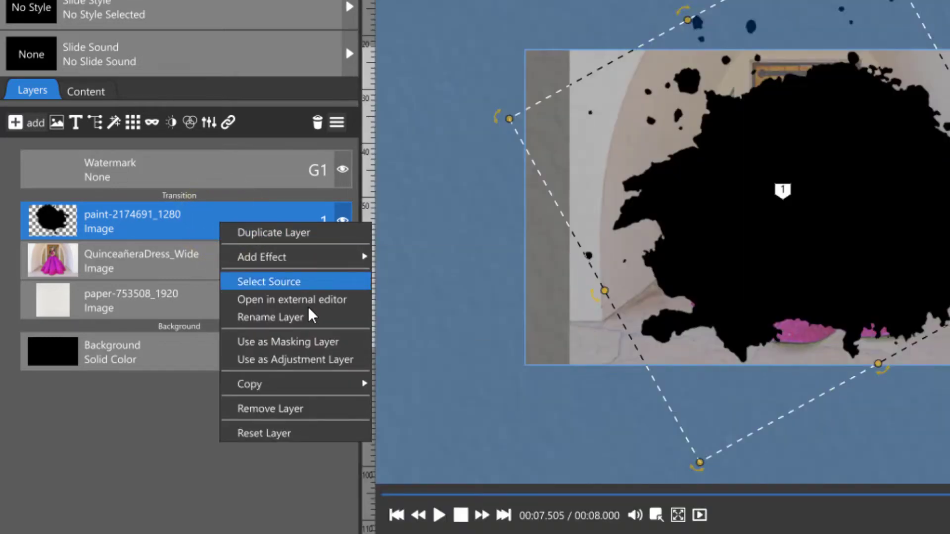
click(312, 342)
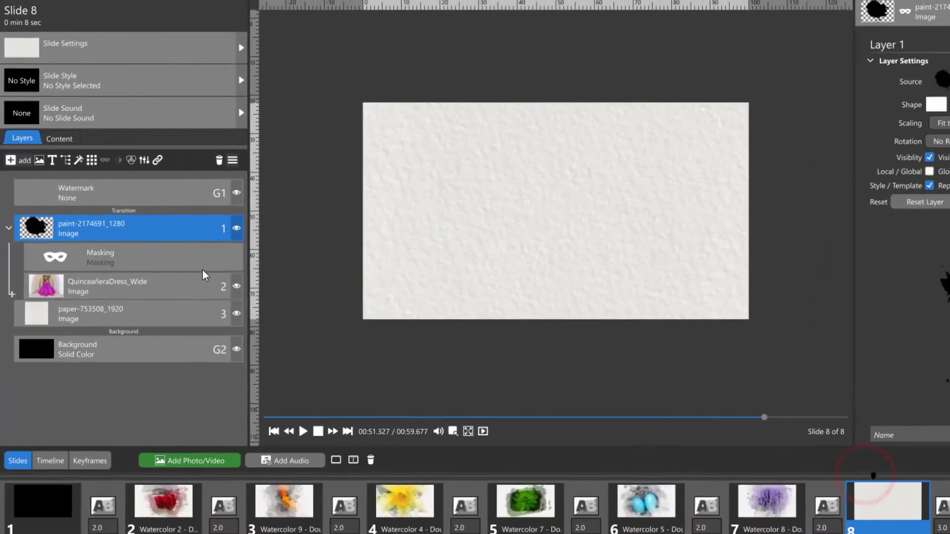
click(150, 255)
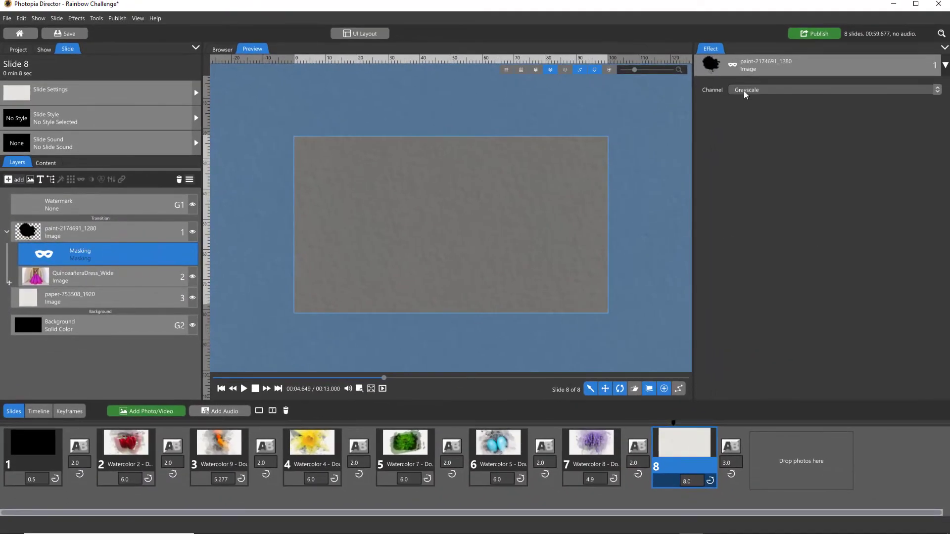
click(742, 89)
click(748, 121)
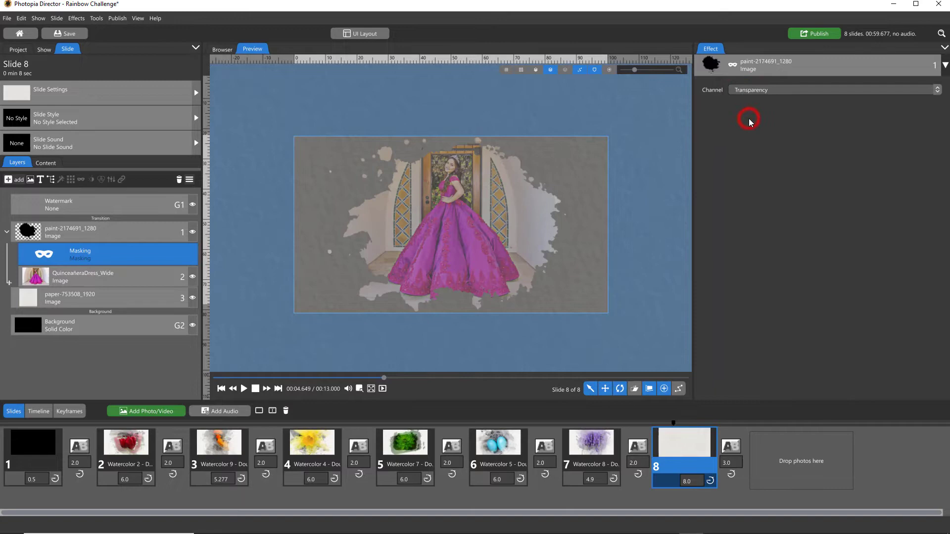
click(670, 426)
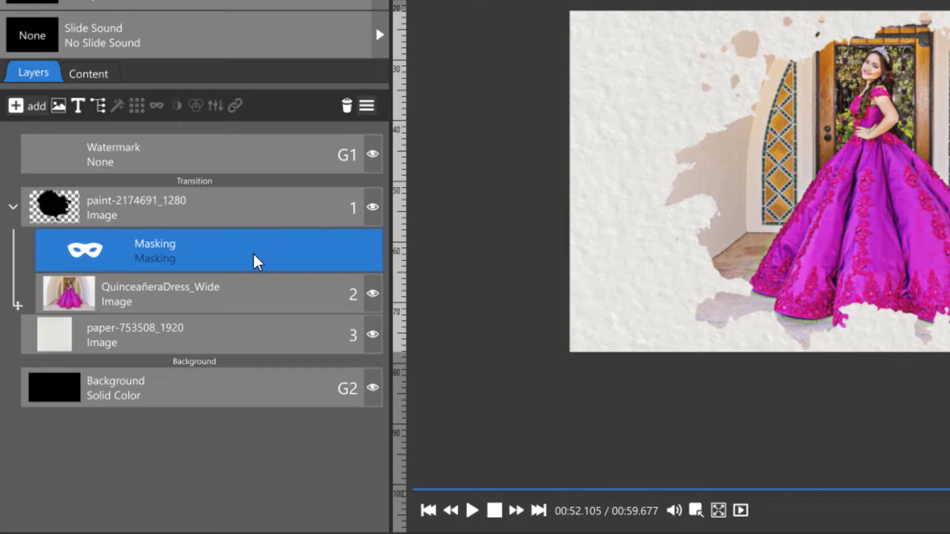
- Duplicate the paint-splat mask group that contains the dress photo
click(258, 201)
click(244, 289)
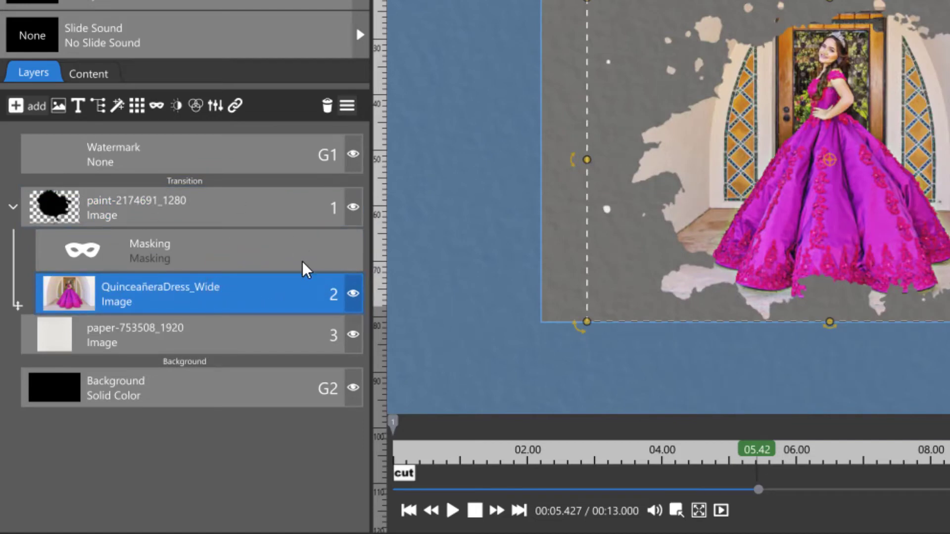
click(239, 205)
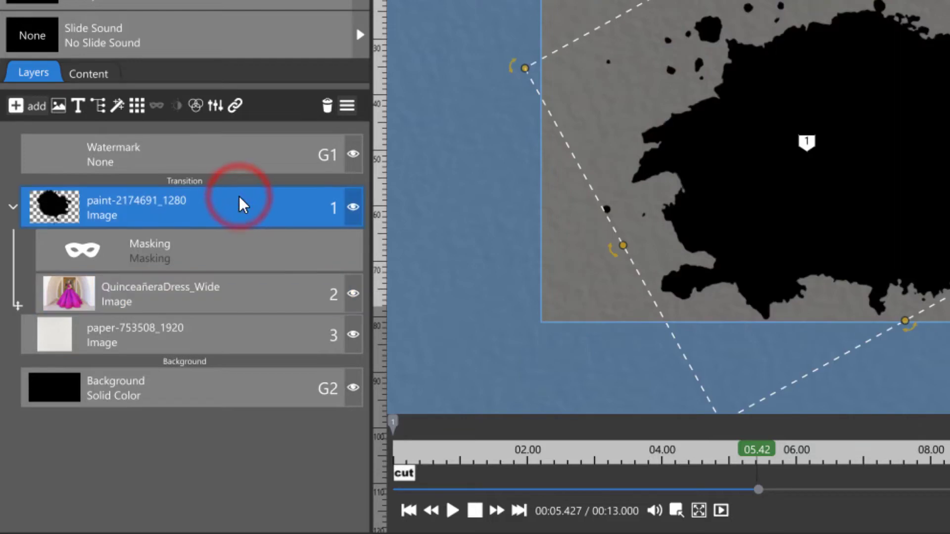
right_click(235, 204)
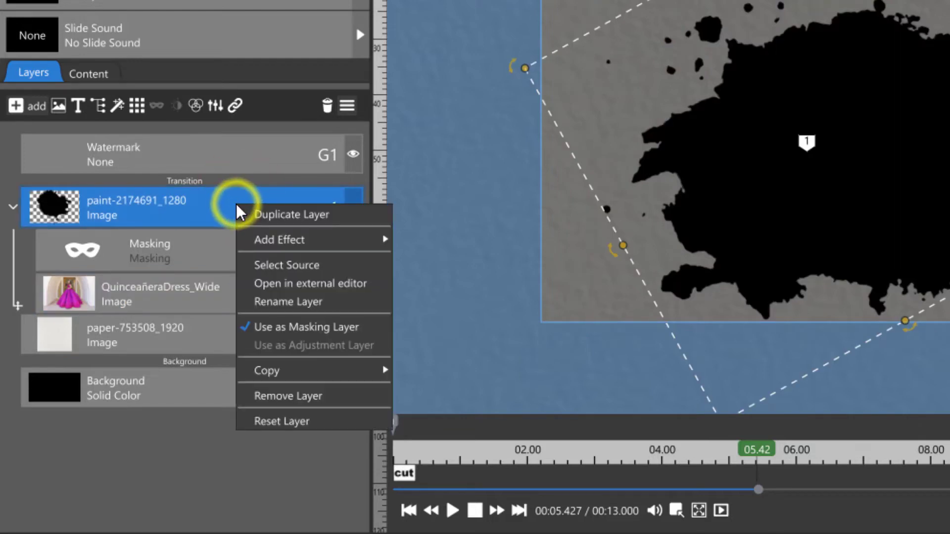
click(257, 208)
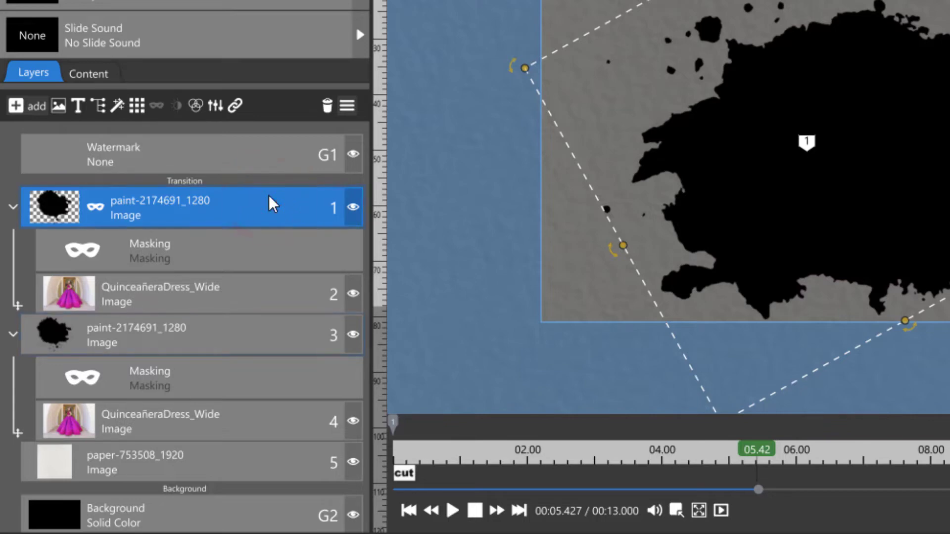
click(185, 284)
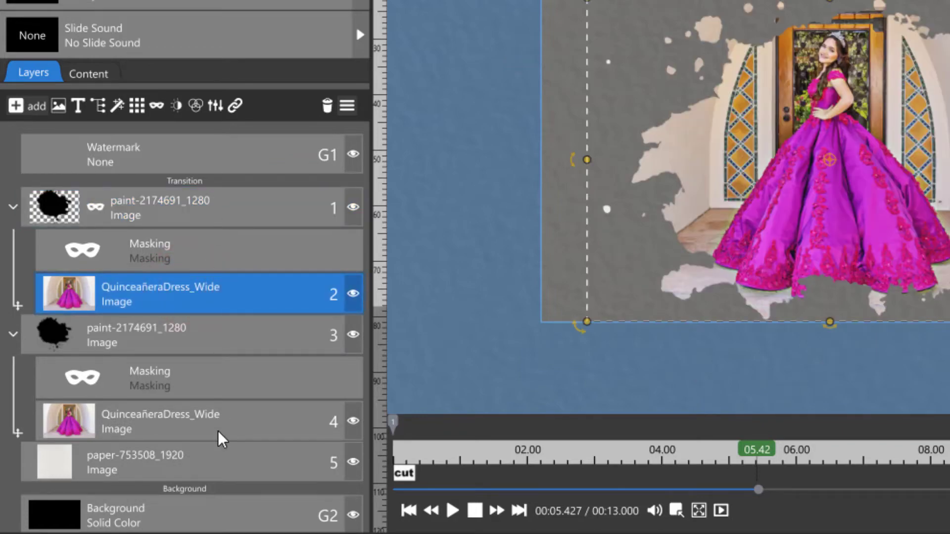
click(226, 335)
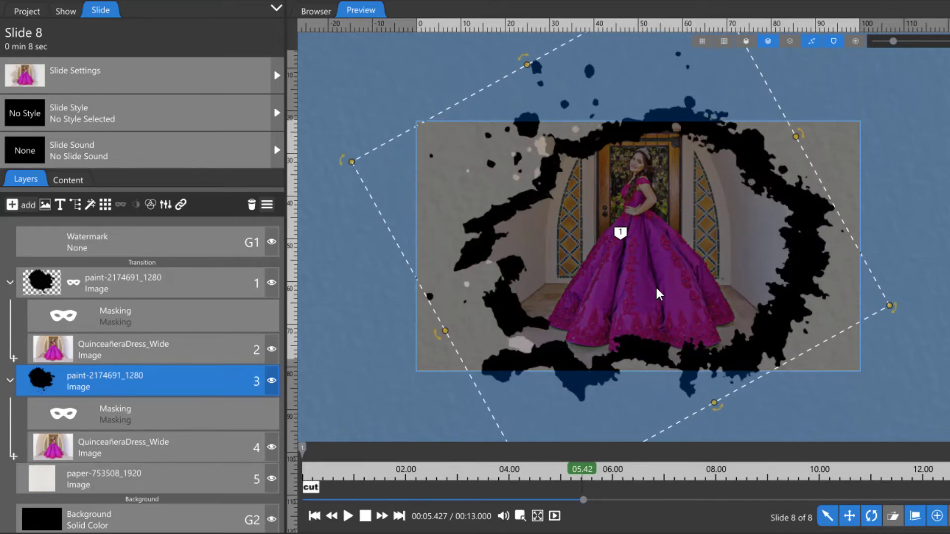
- Give the duplicated dress photo layer 50% opacity and 10% blur
click(200, 445)
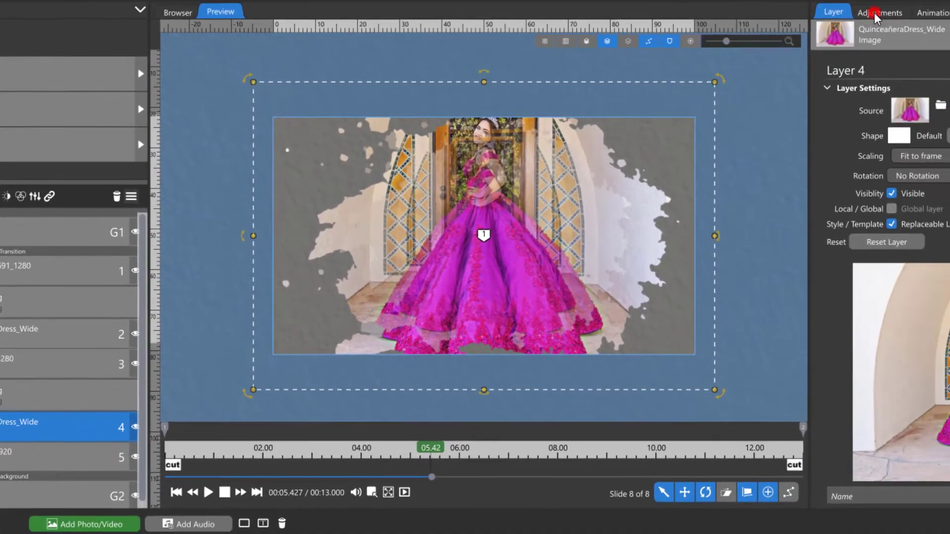
click(746, 16)
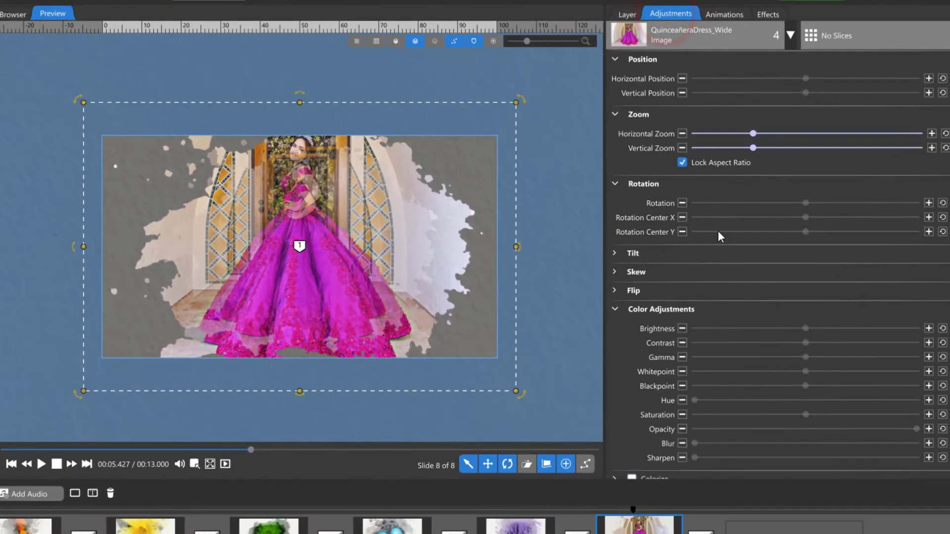
scroll(637, 258, down, 2)
scroll(637, 273, down, 1)
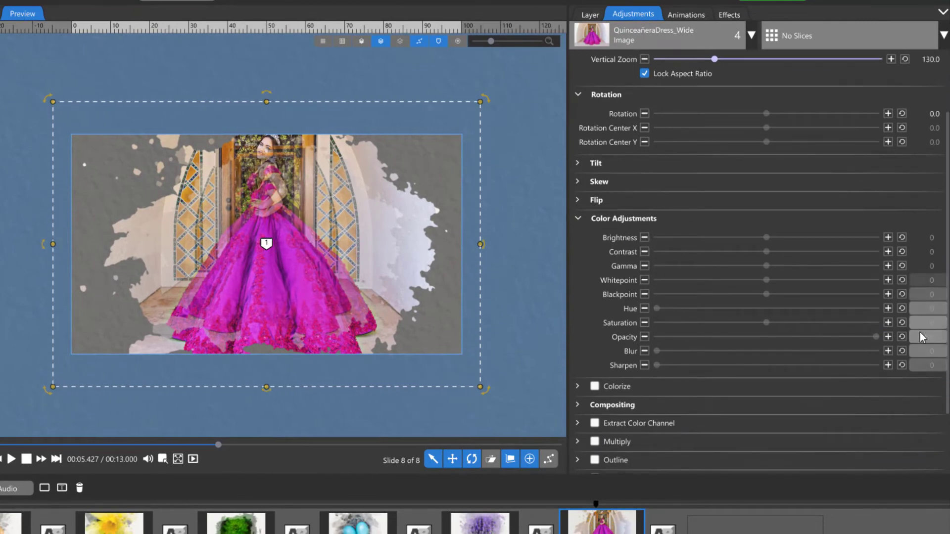
click(928, 337)
text(50)
key(Return)
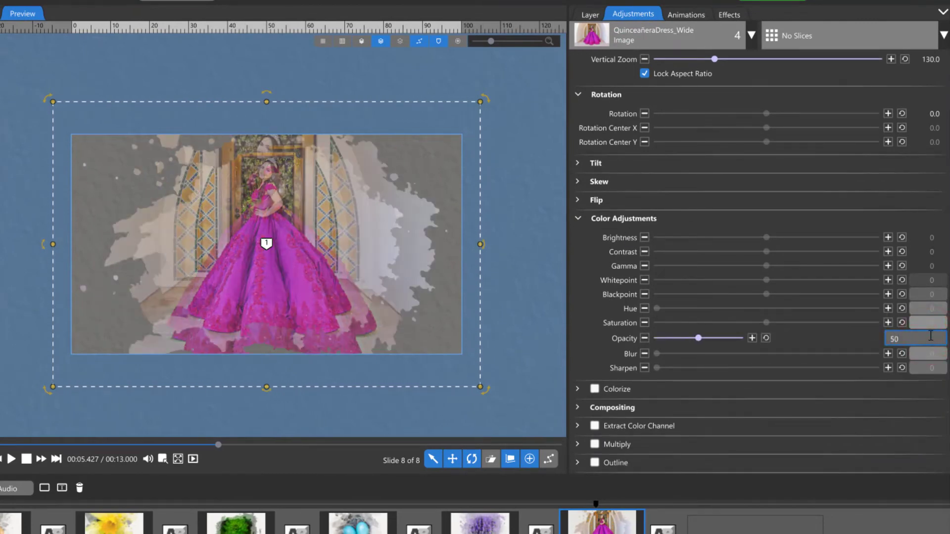
click(927, 351)
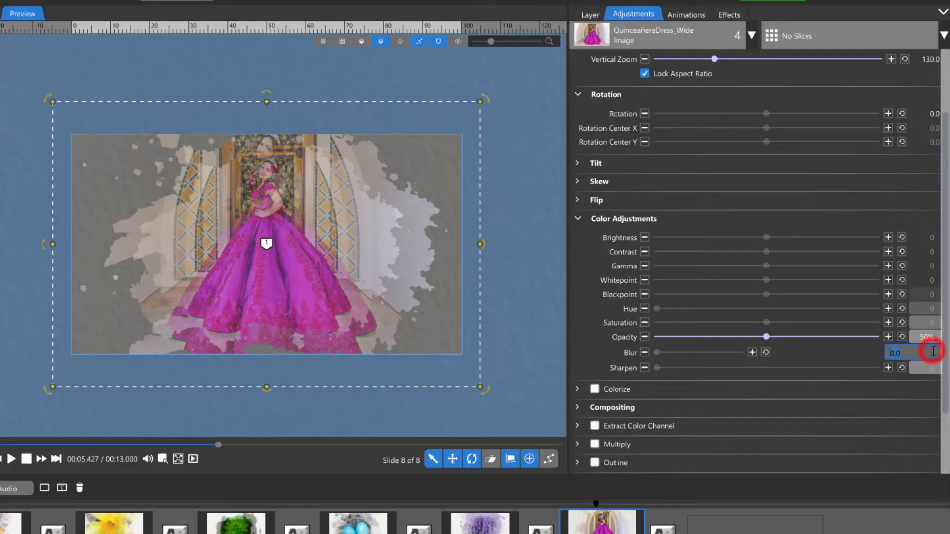
text(10)
key(Return)
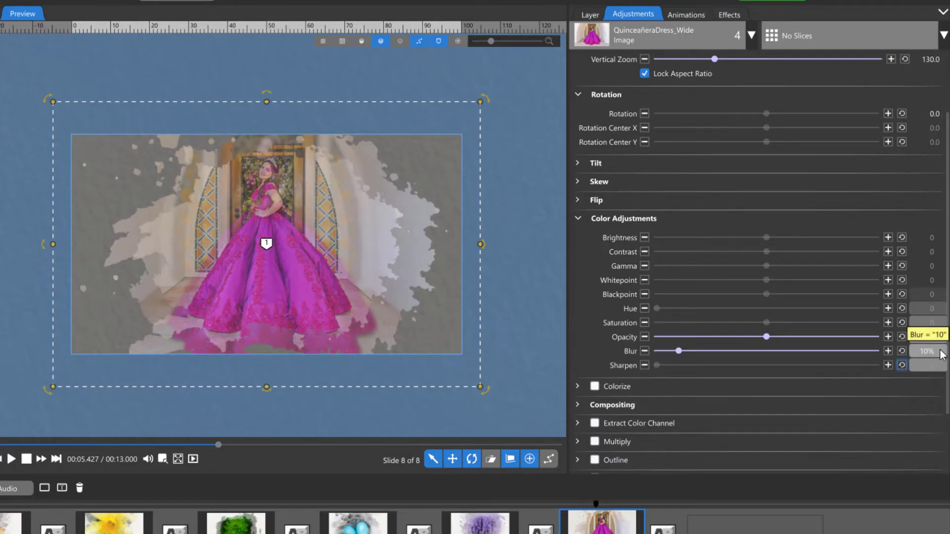
click(574, 508)
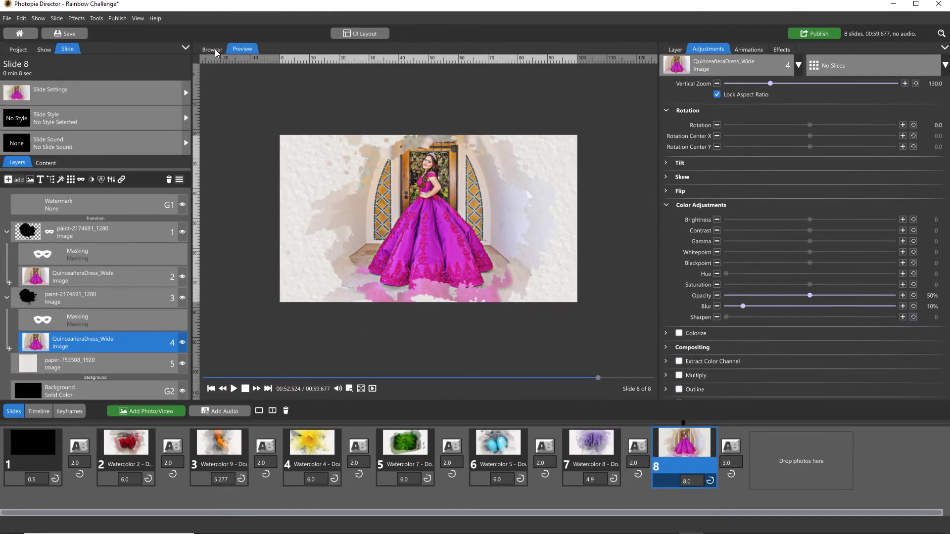
- Swap the dress for the Pexels People petal portrait on all linked layers
click(214, 50)
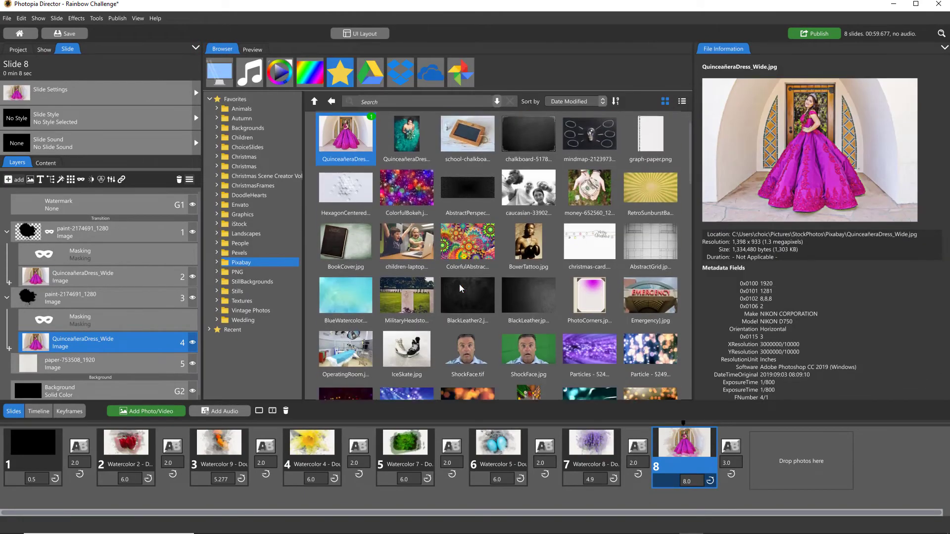
scroll(460, 288, down, 2)
scroll(460, 288, down, 2)
scroll(460, 287, down, 1)
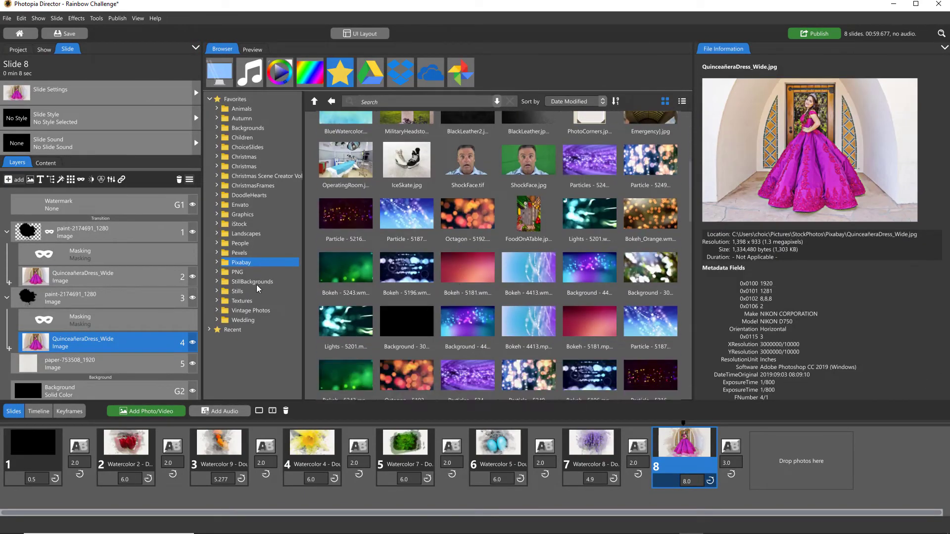
double_click(239, 252)
click(249, 369)
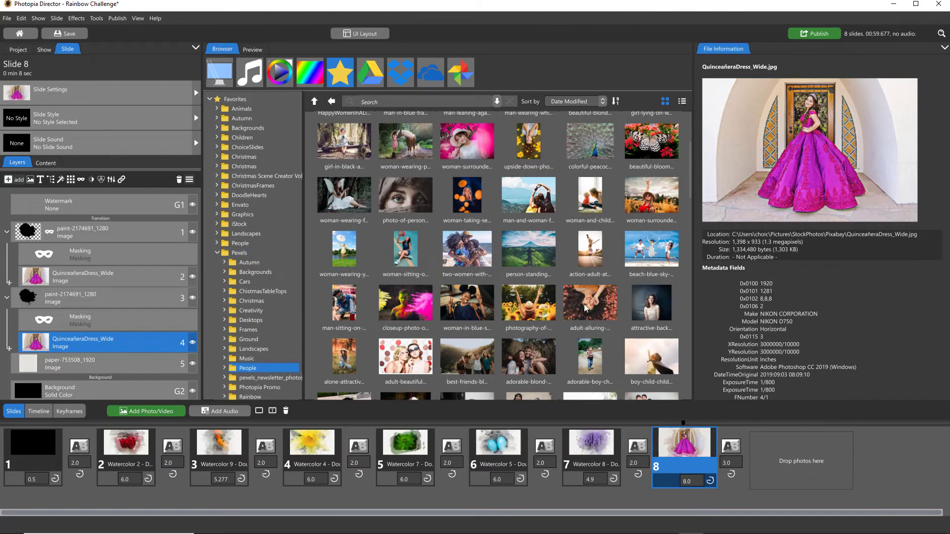
drag(585, 306, 165, 349)
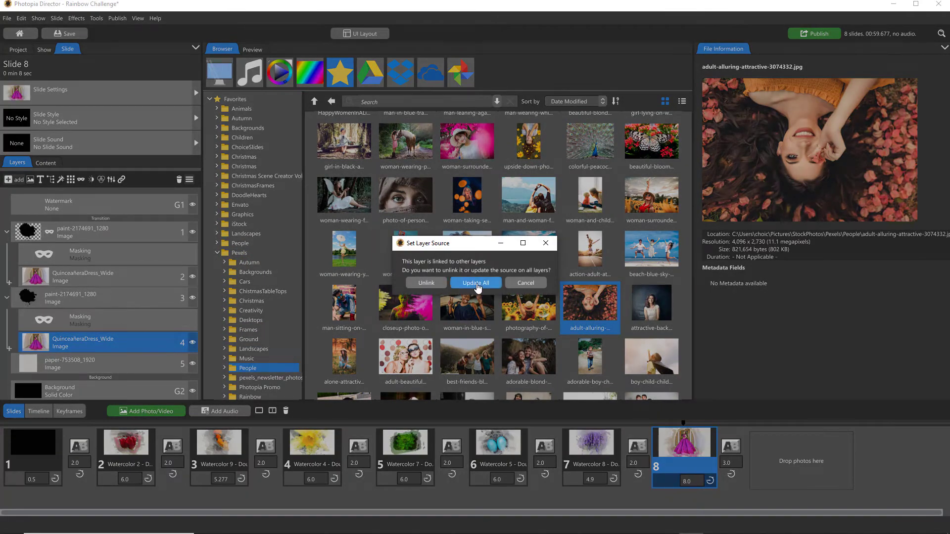
click(458, 287)
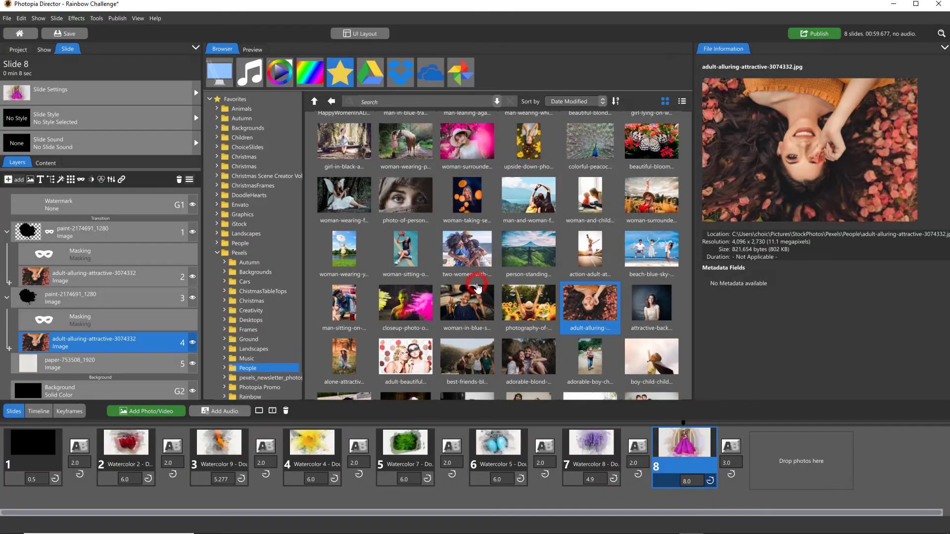
click(252, 49)
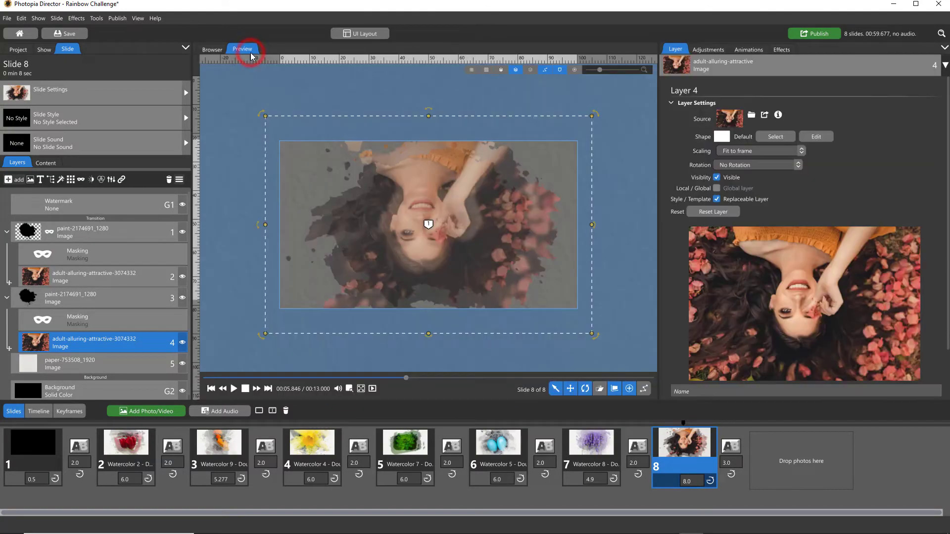
click(667, 420)
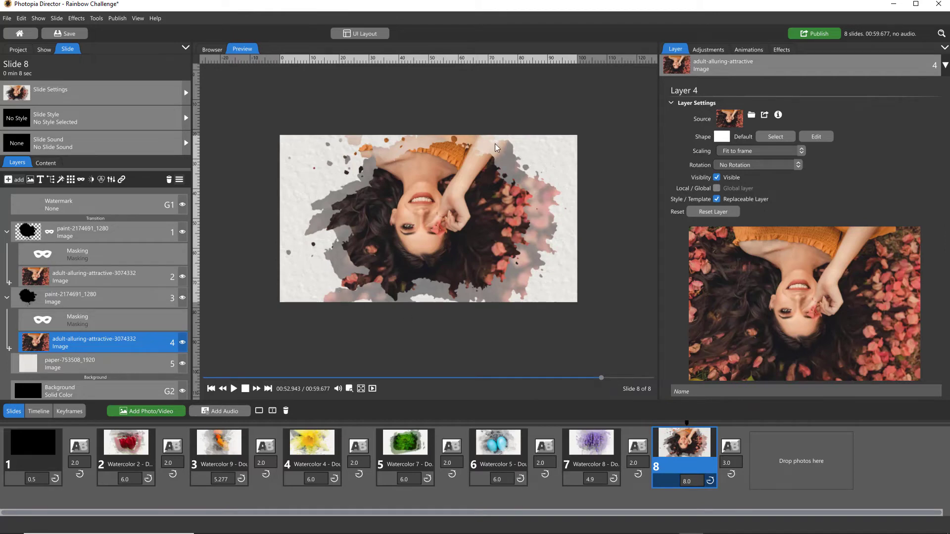
mouse_move(107, 296)
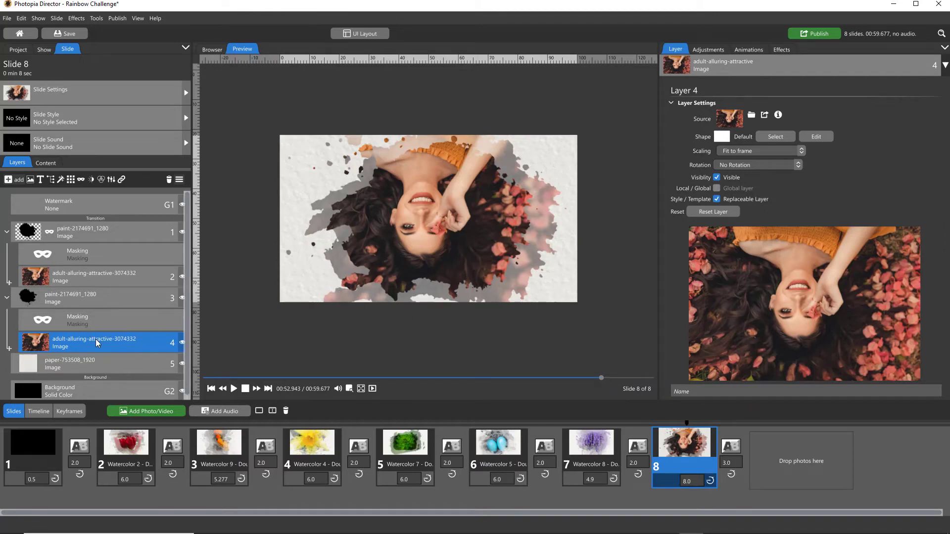
- Raise the faded photo copy's blur to 20%
click(708, 50)
click(928, 306)
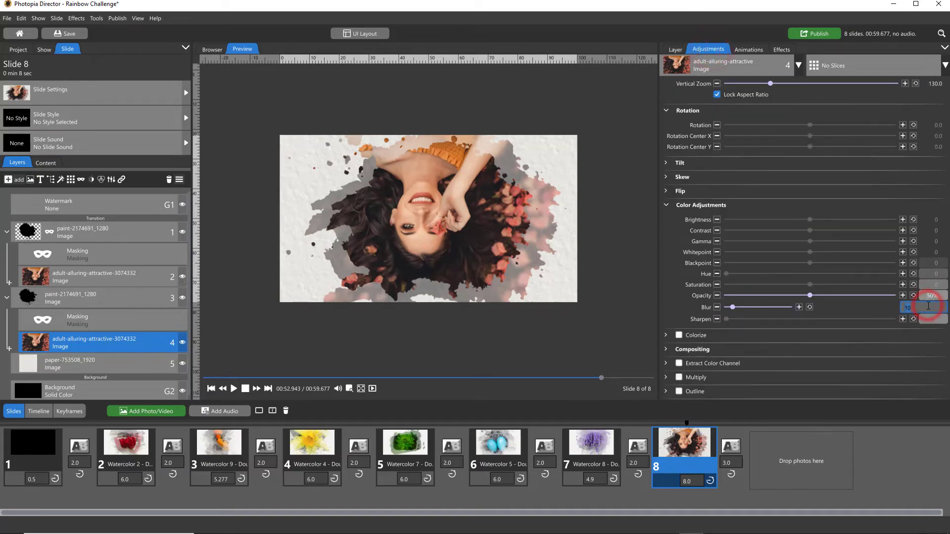
text(20)
key(Return)
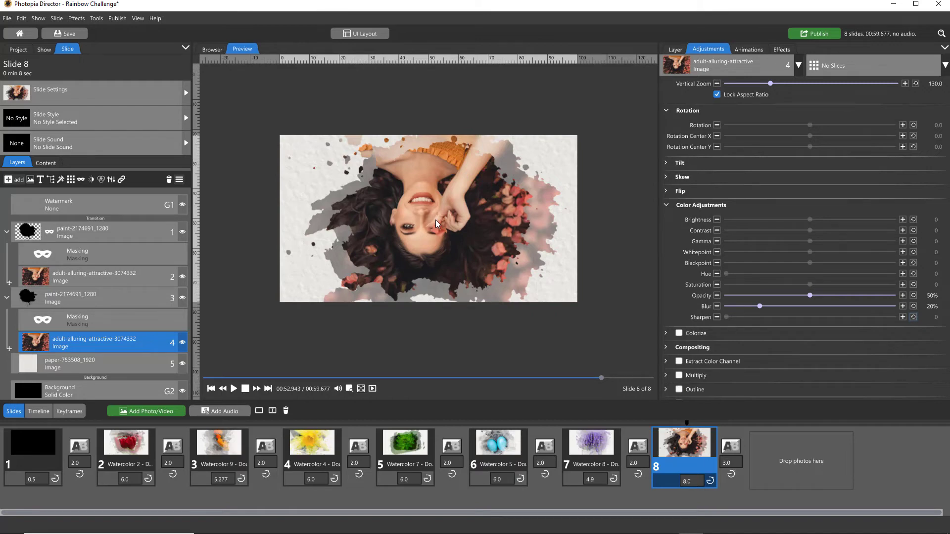
- Group the paper texture and both masked photos, then select the group's starting keyframe
click(10, 232)
click(7, 253)
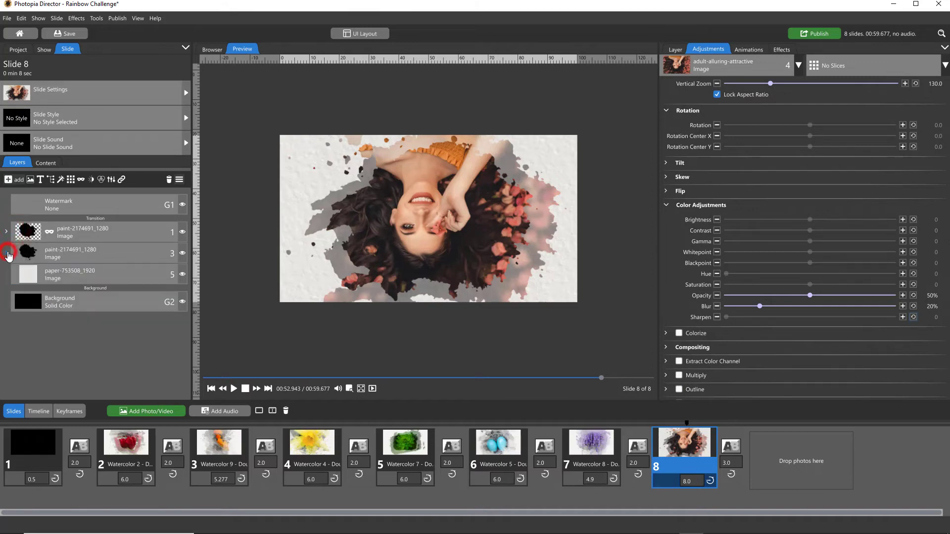
click(82, 274)
shift+click(77, 229)
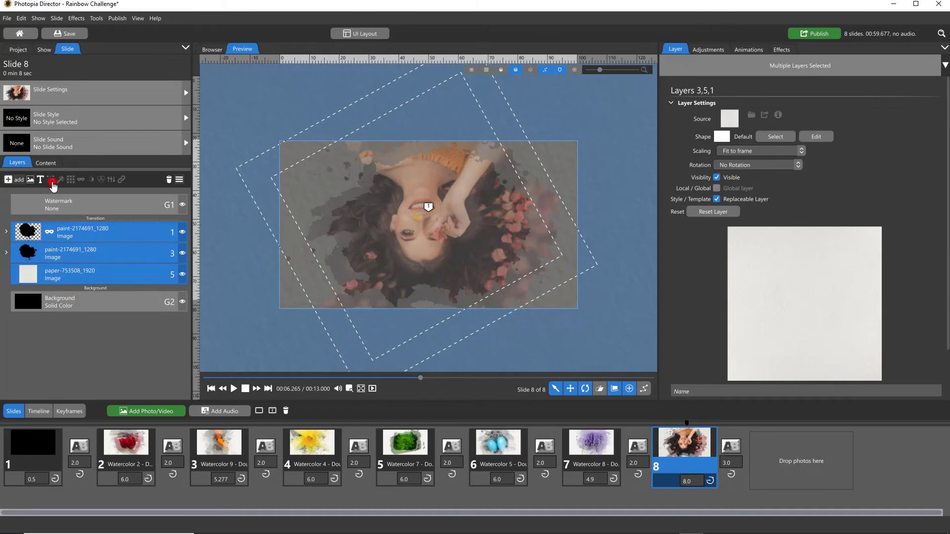
click(51, 181)
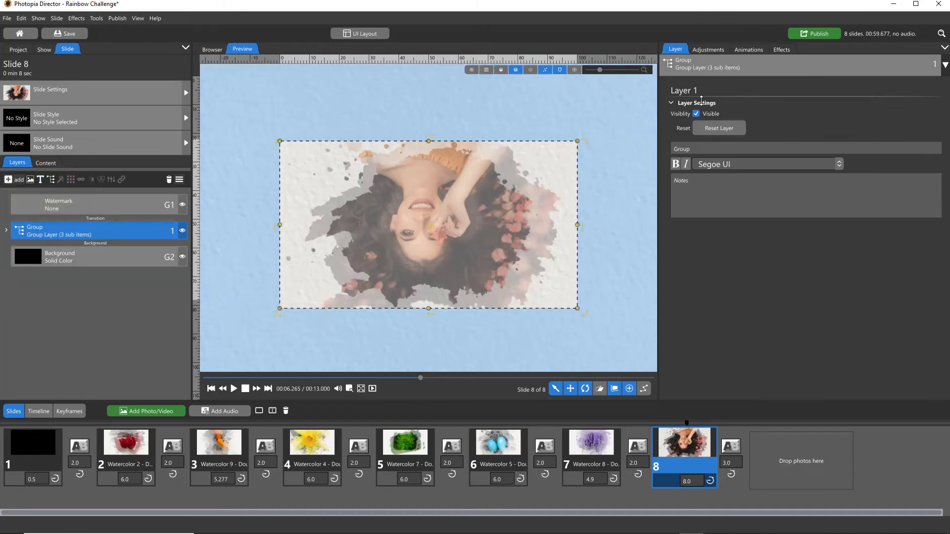
click(748, 49)
click(665, 100)
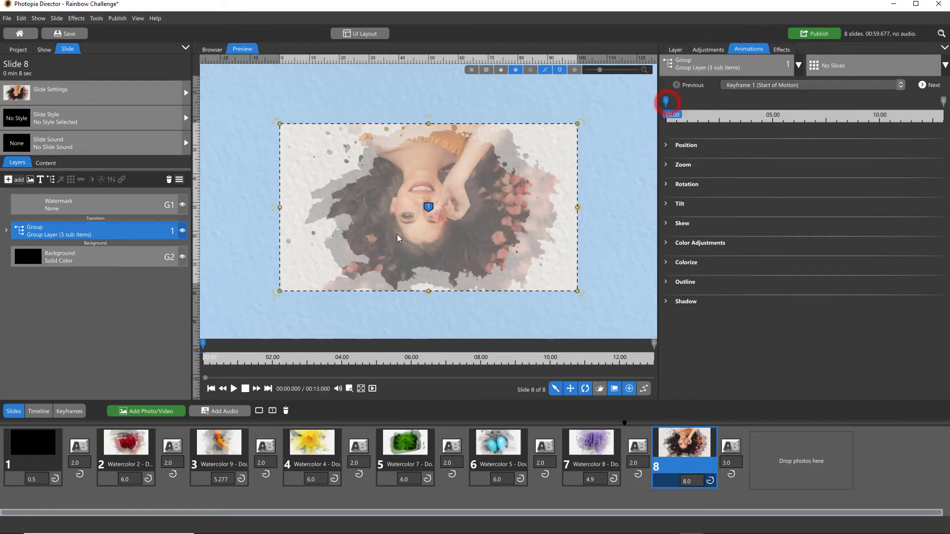
scroll(397, 236, up, 3)
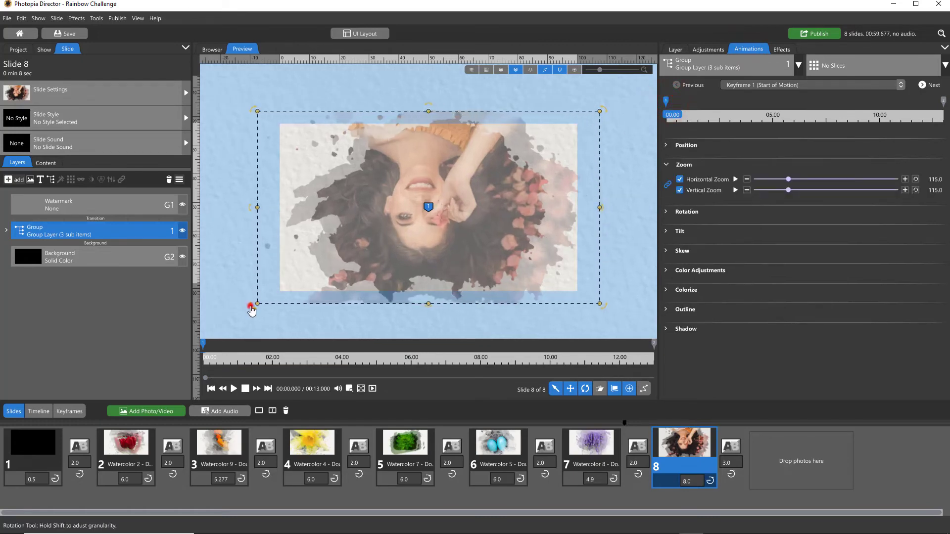
- Rotate the group 7° and tilt it on keyframe 1, then copy it to the next keyframe
drag(252, 310, 248, 291)
drag(253, 186, 272, 199)
drag(408, 111, 420, 99)
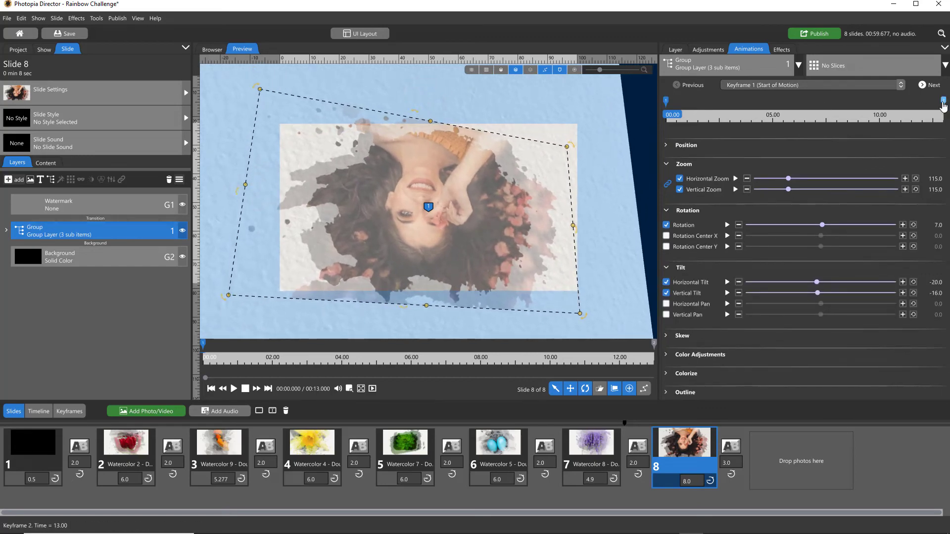
right_click(666, 100)
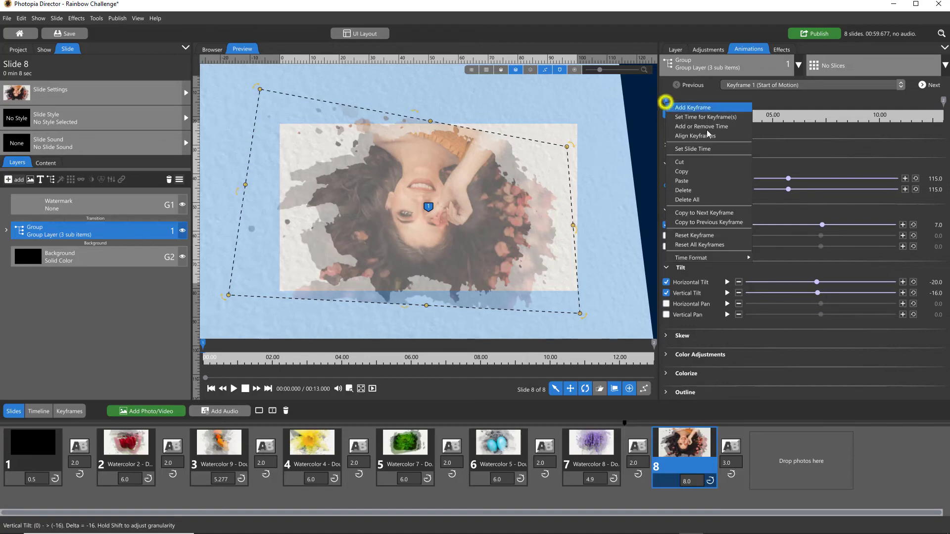
click(720, 214)
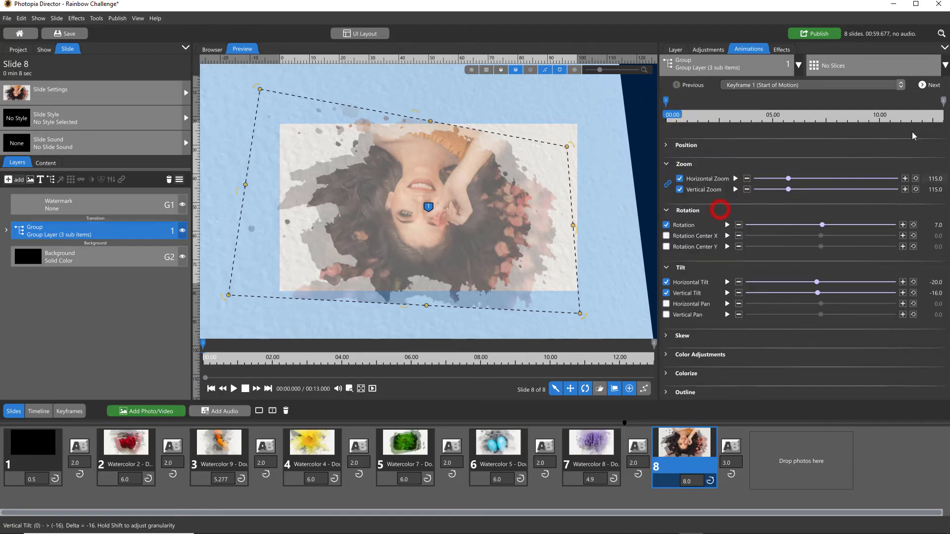
- On keyframe 2, shift the group right, rotate it −6° and reduce the tilt
click(943, 101)
drag(441, 218, 459, 219)
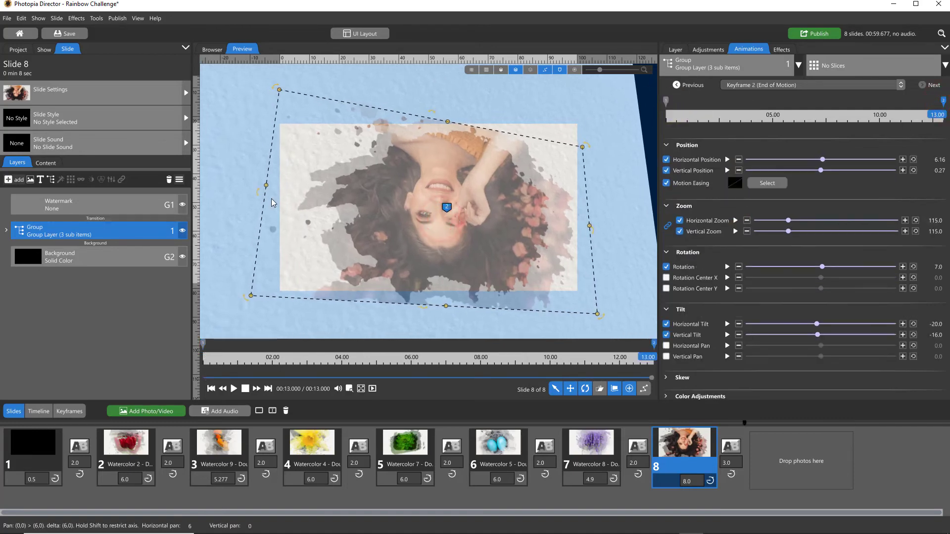
mouse_move(258, 192)
mouse_down()
mouse_move(621, 141)
mouse_move(610, 101)
mouse_up()
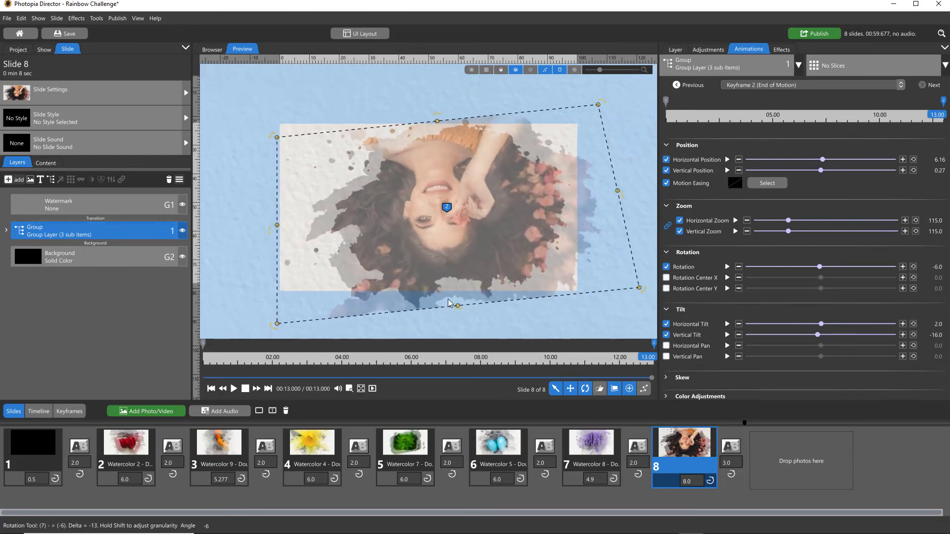
- Preview slide 8's motion, then expand the group to show its masked photos and paper
click(704, 452)
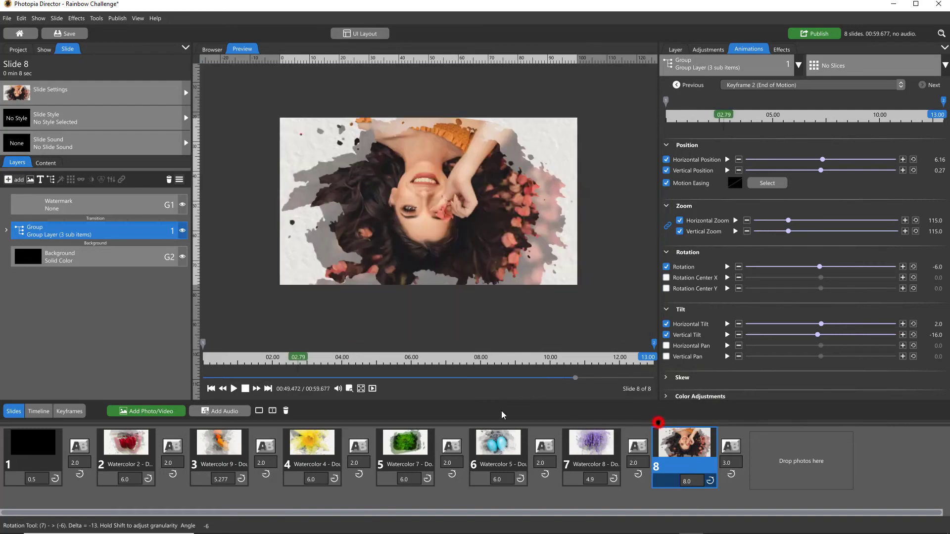
click(374, 389)
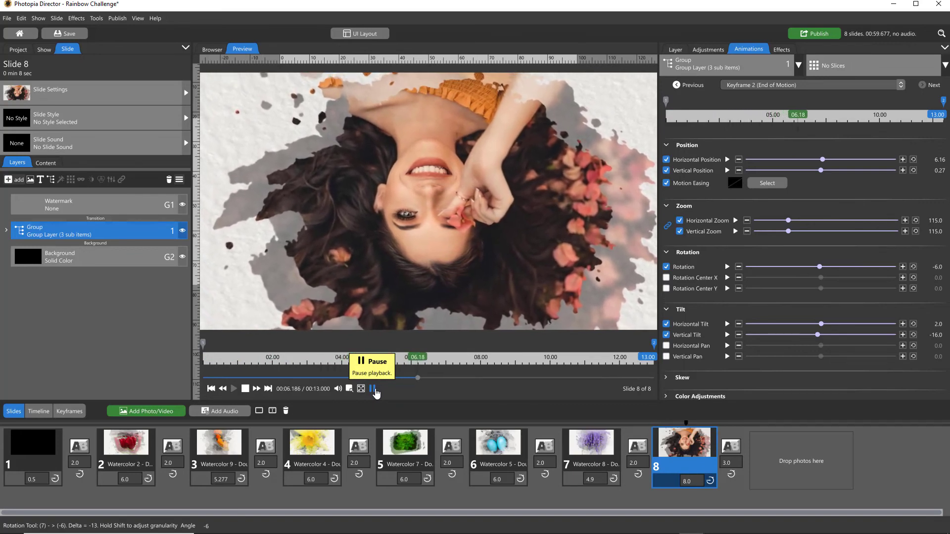
click(373, 389)
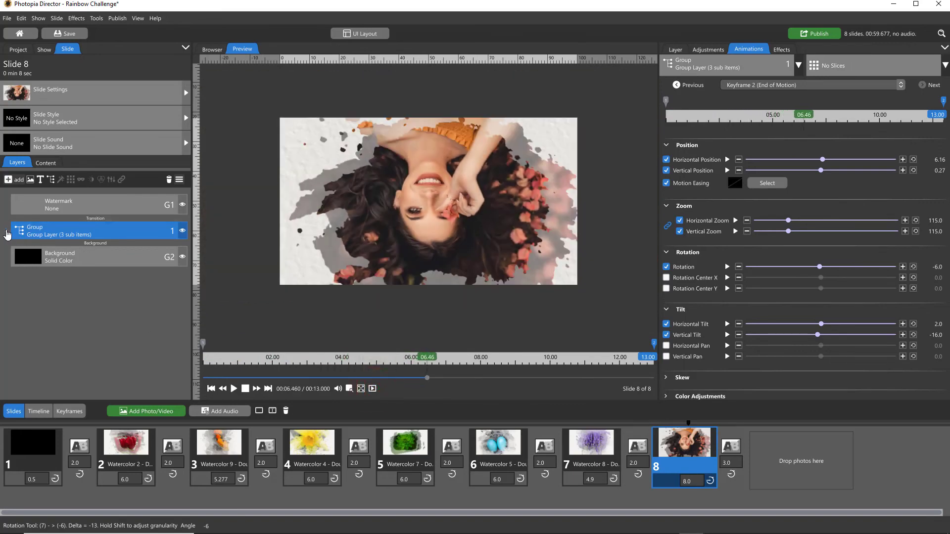
click(7, 235)
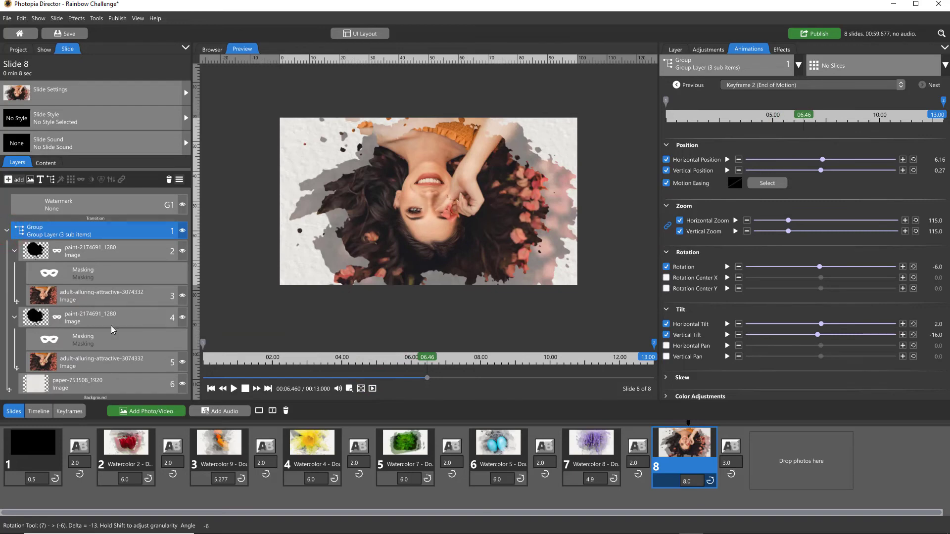
click(121, 318)
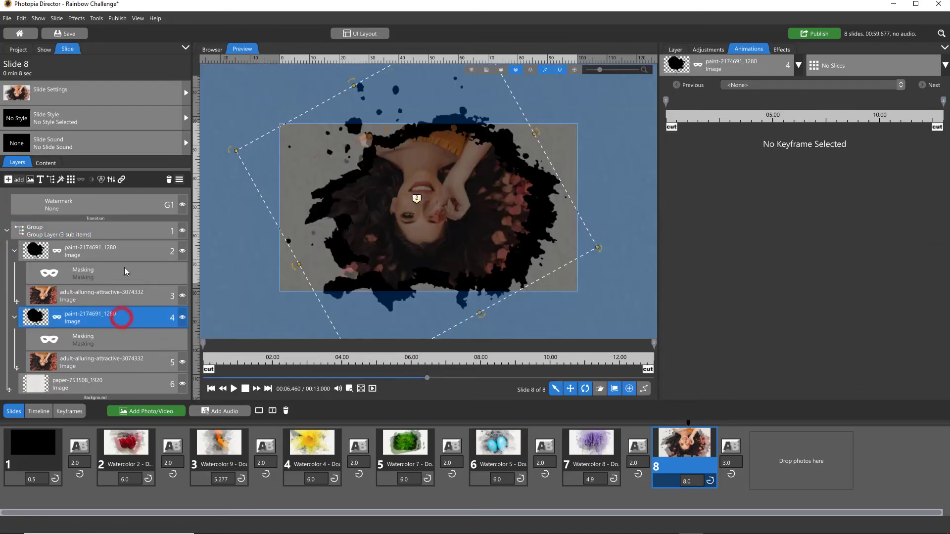
click(124, 253)
click(125, 363)
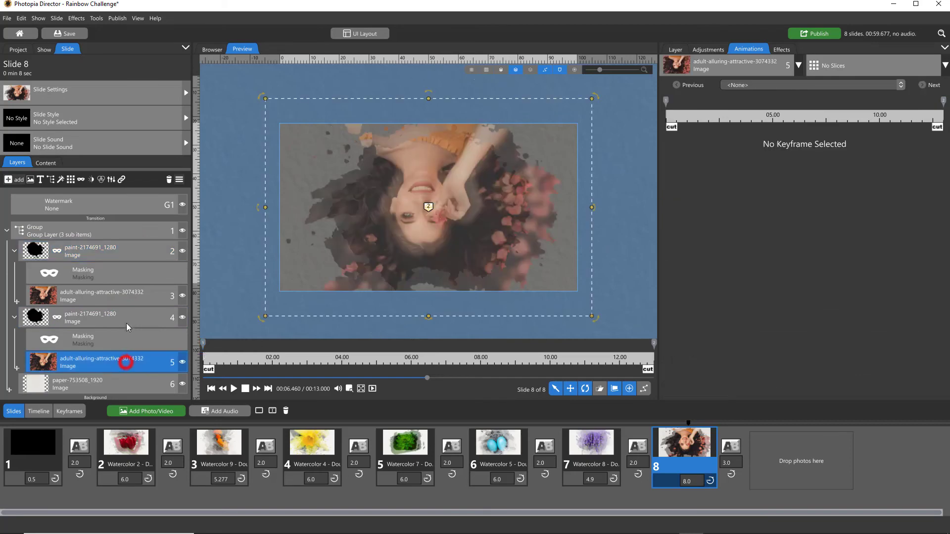
click(129, 298)
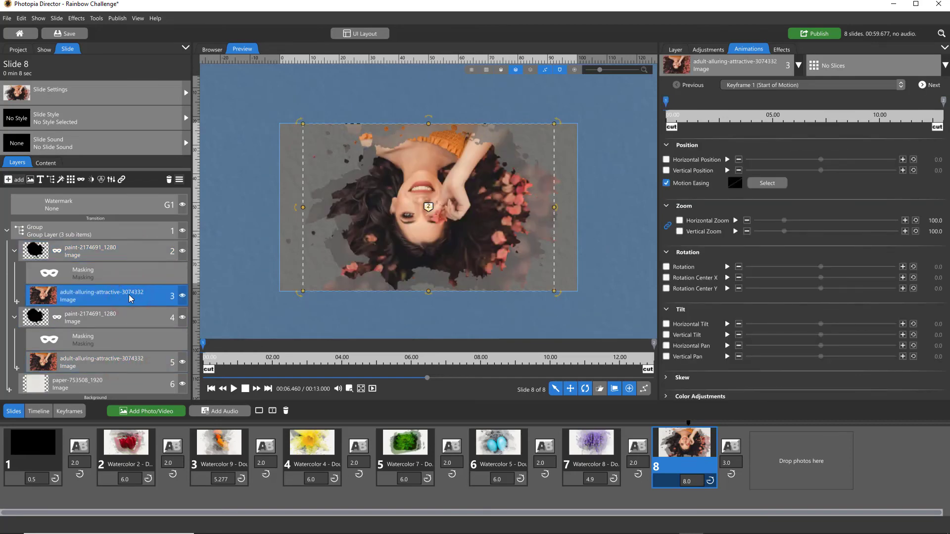
click(64, 387)
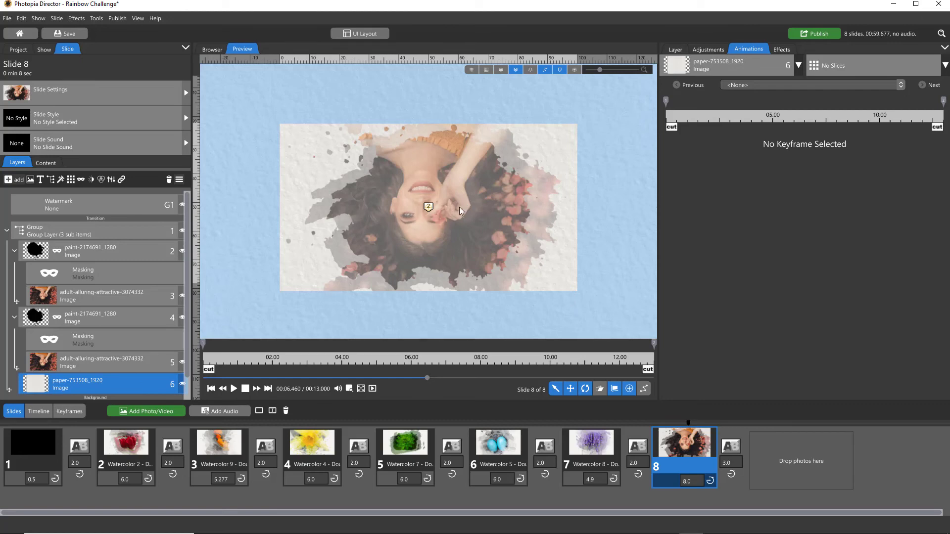
click(110, 319)
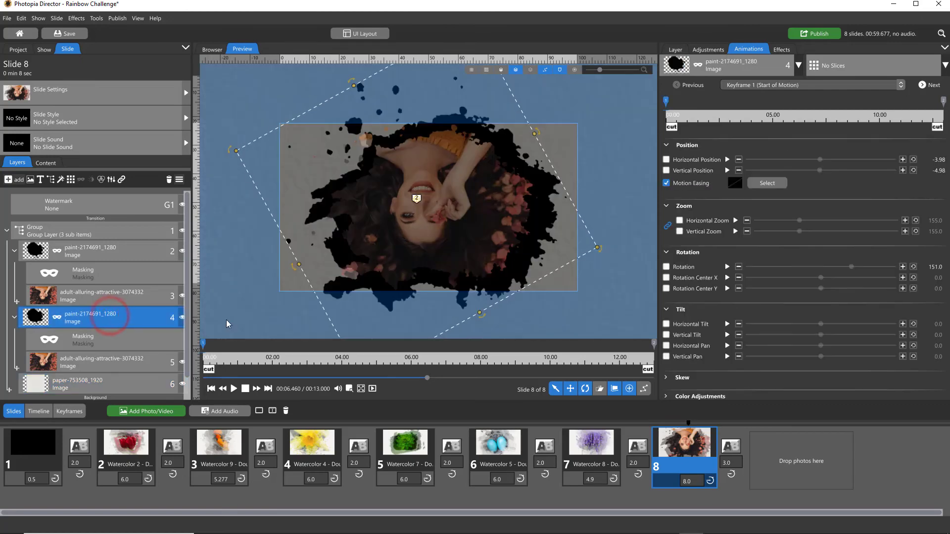
click(117, 358)
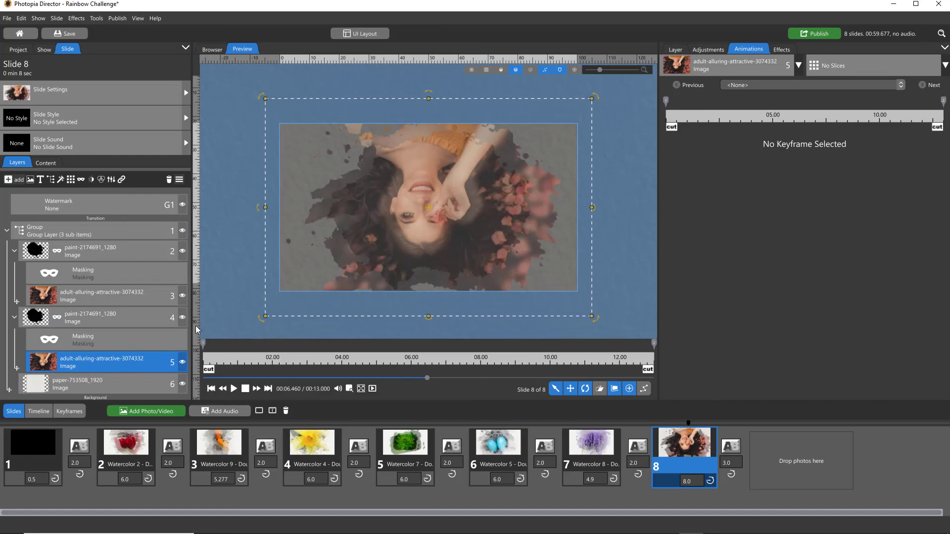
click(112, 385)
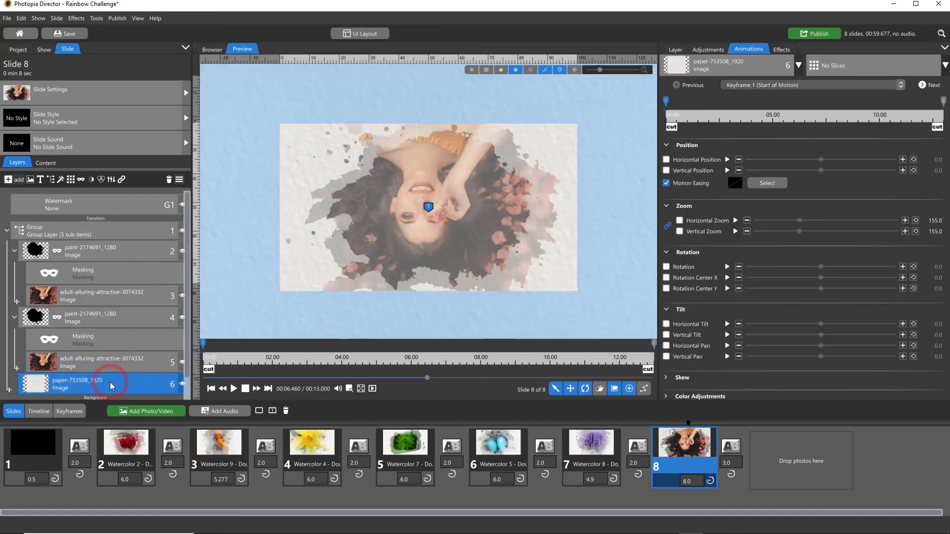
drag(688, 117, 712, 117)
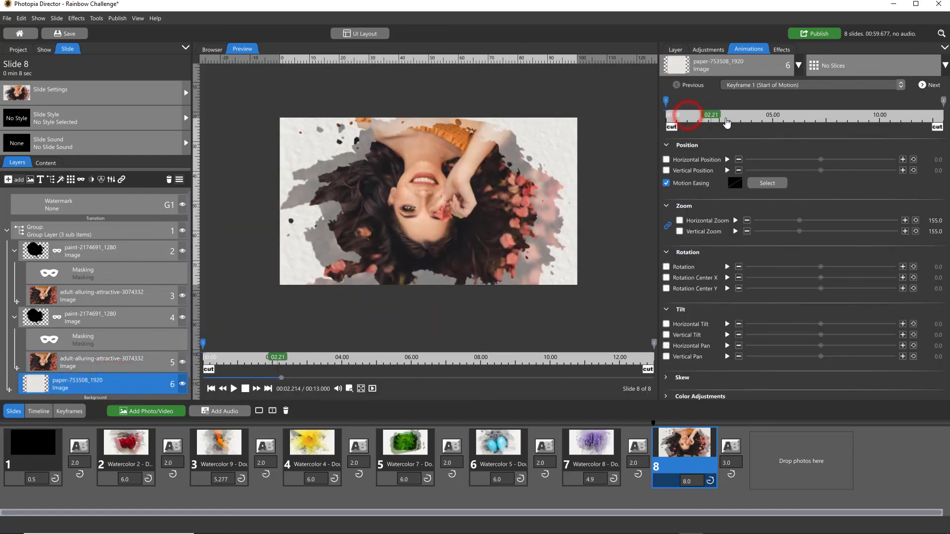
drag(878, 126, 779, 131)
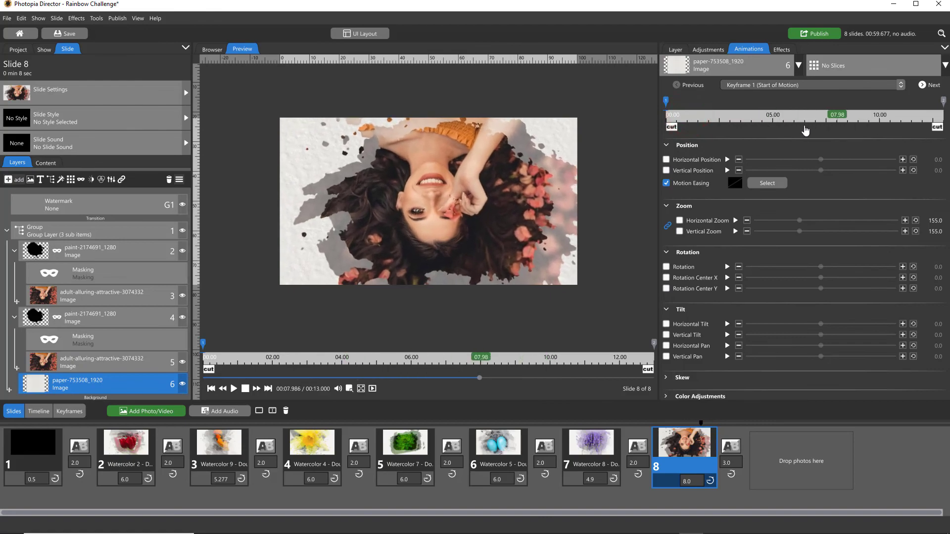